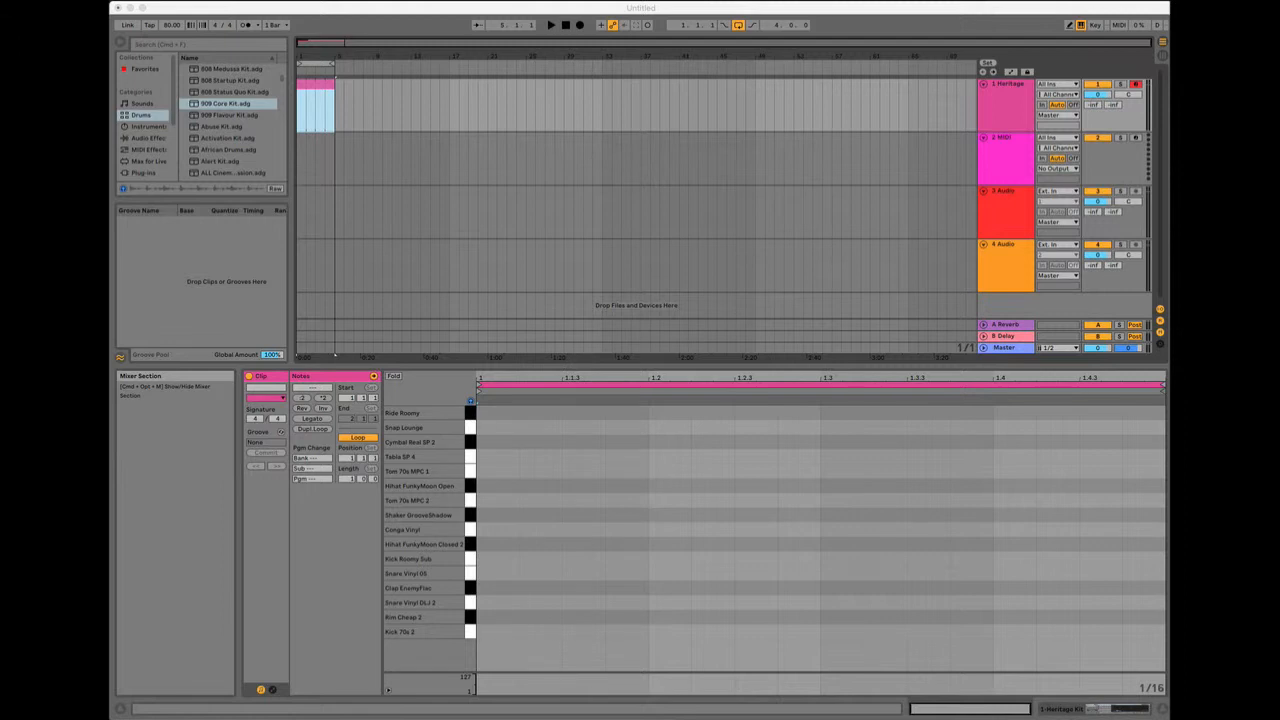
- Place a kick on beat 1 of the first track's clip, replace its drum kit with 909 Core Kit, and reopen the clip
double_click(486, 632)
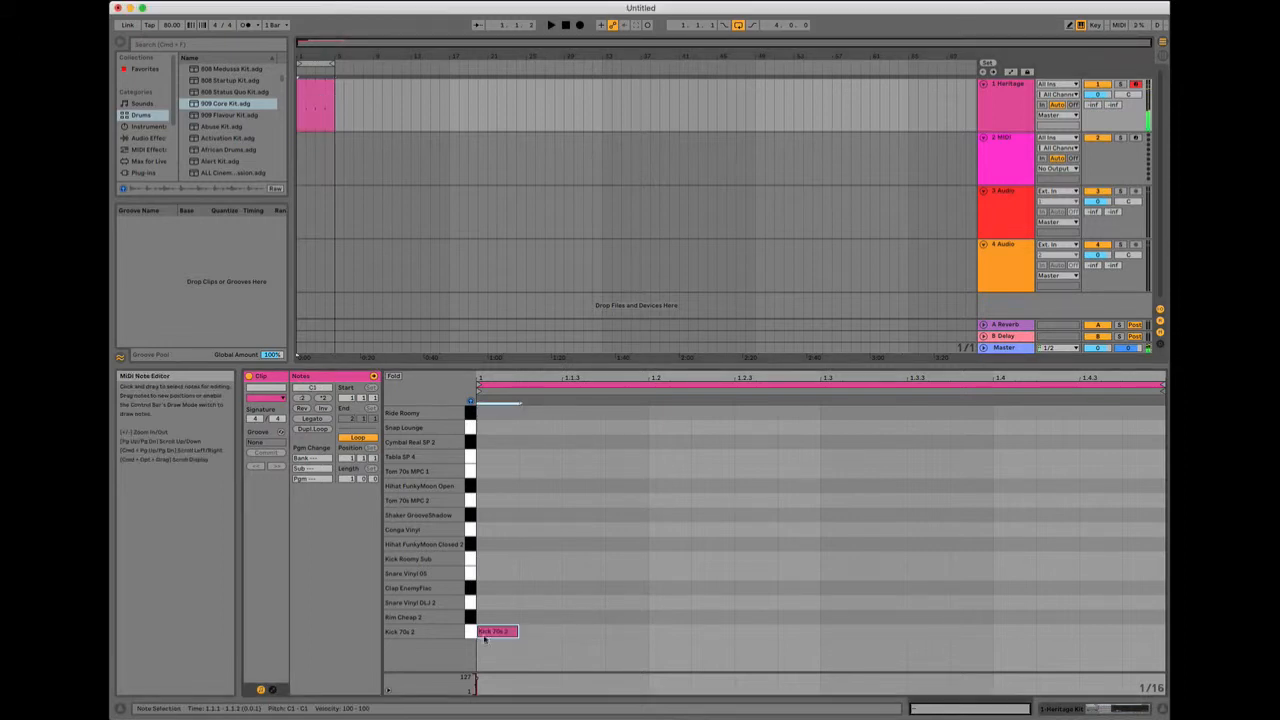
left_click_drag(222, 104, 314, 106)
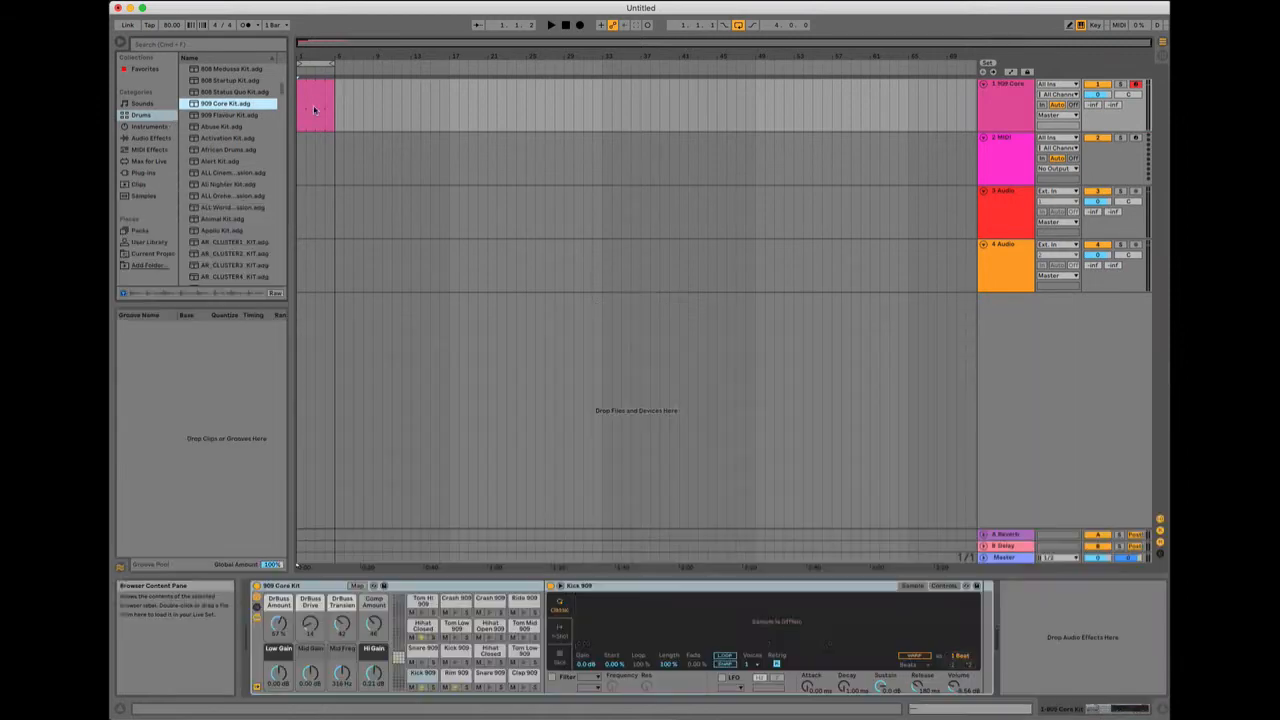
double_click(320, 84)
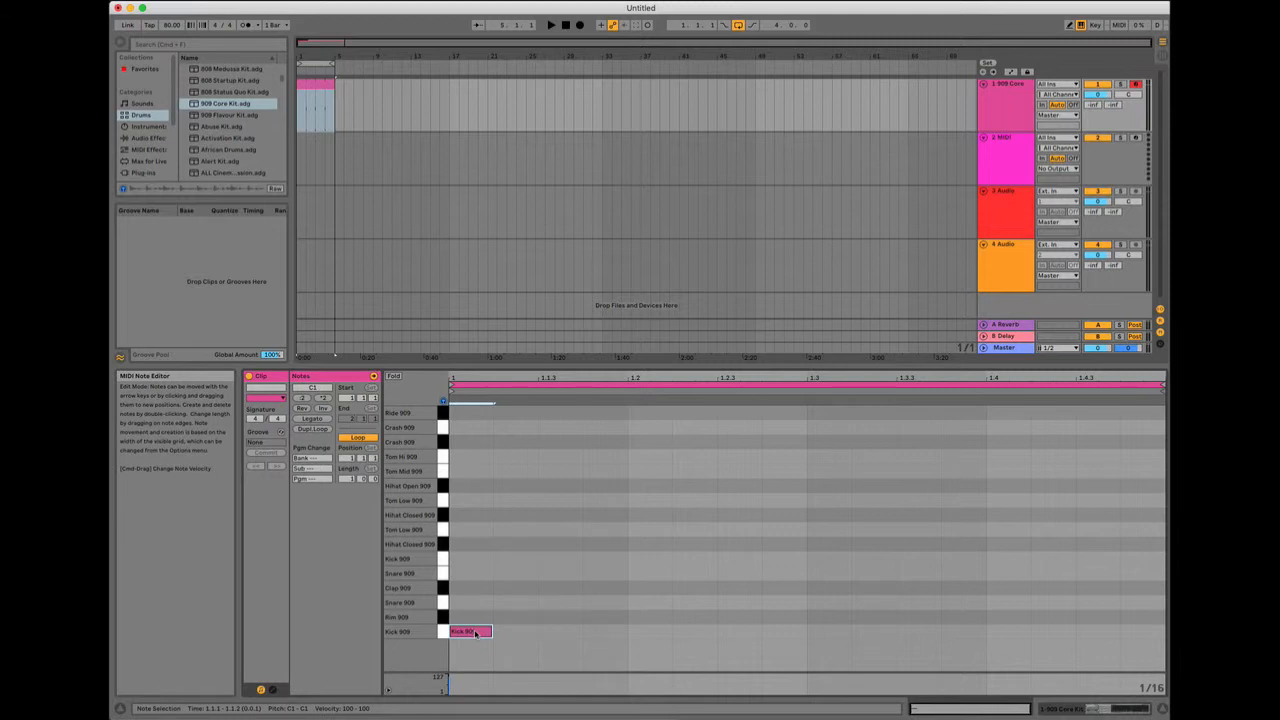
- Add a Kick 909 note on beat 1.3 and Snare 909 notes on beats 1.2 and 1.4
double_click(831, 631)
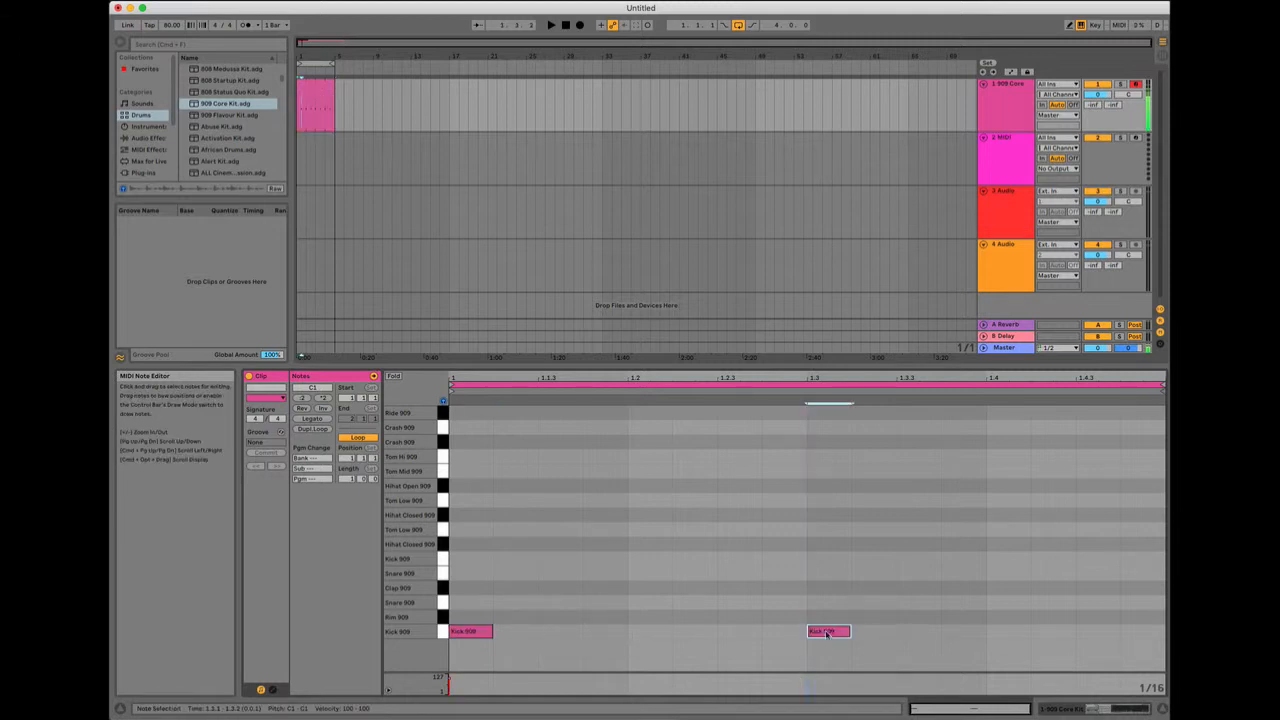
double_click(634, 602)
double_click(996, 603)
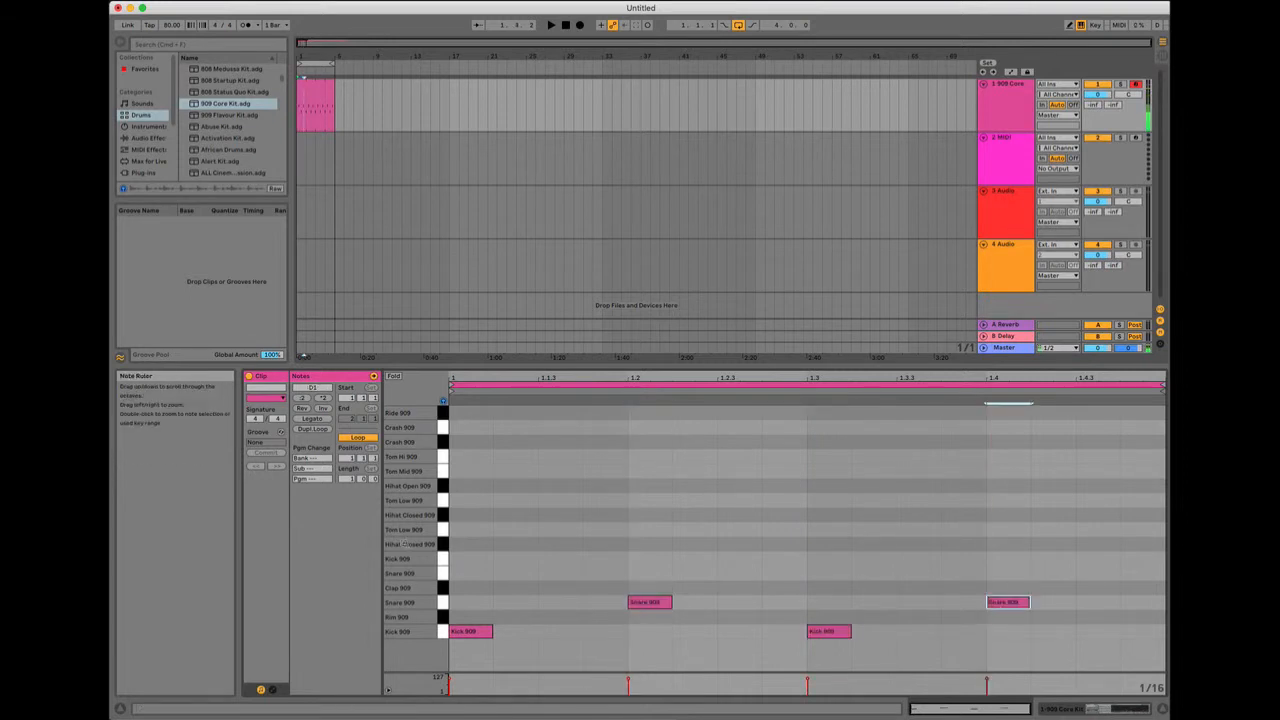
- Add Hihat Closed 909 notes on every eighth note of the bar and play the beat back
double_click(470, 544)
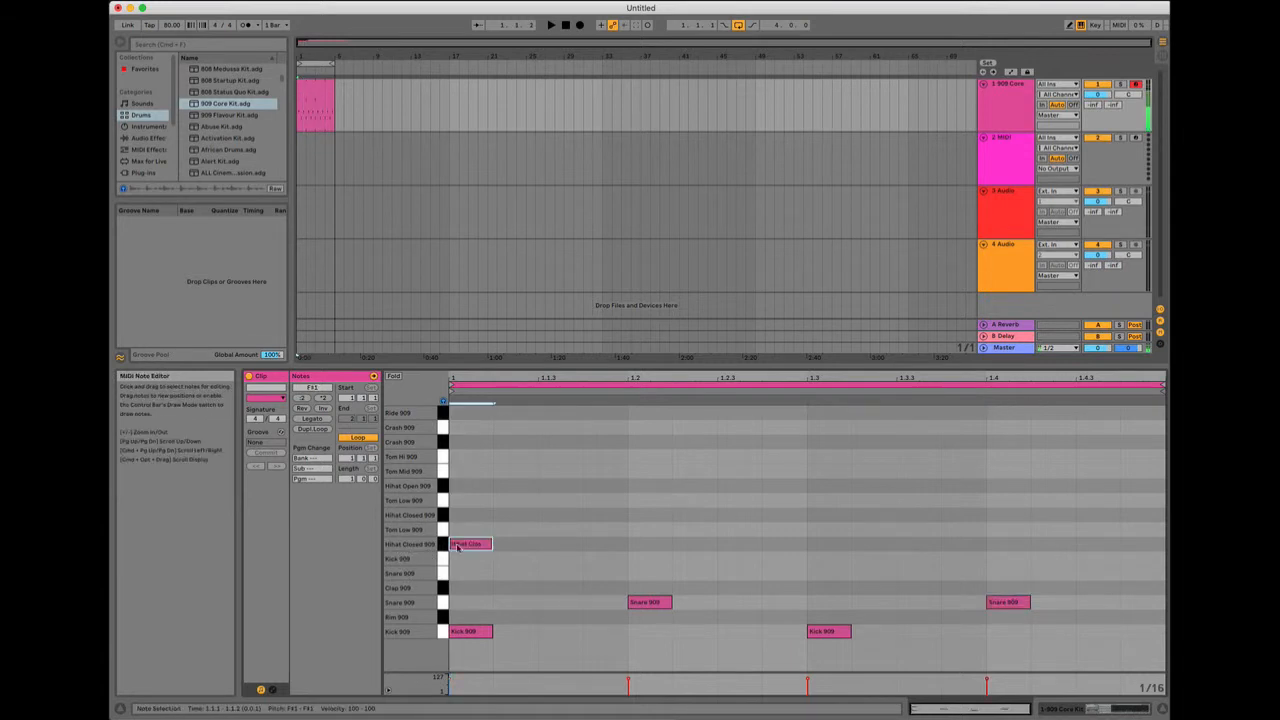
double_click(568, 544)
double_click(648, 544)
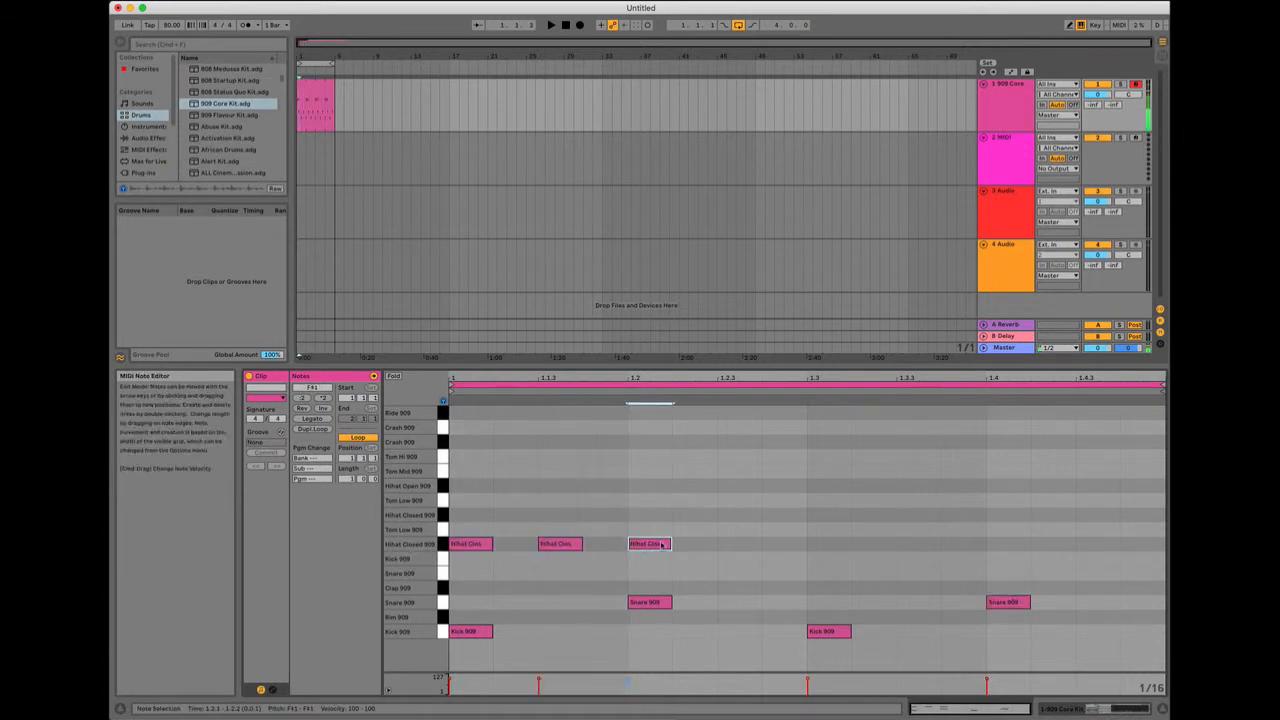
left_click(755, 544)
double_click(742, 544)
double_click(822, 544)
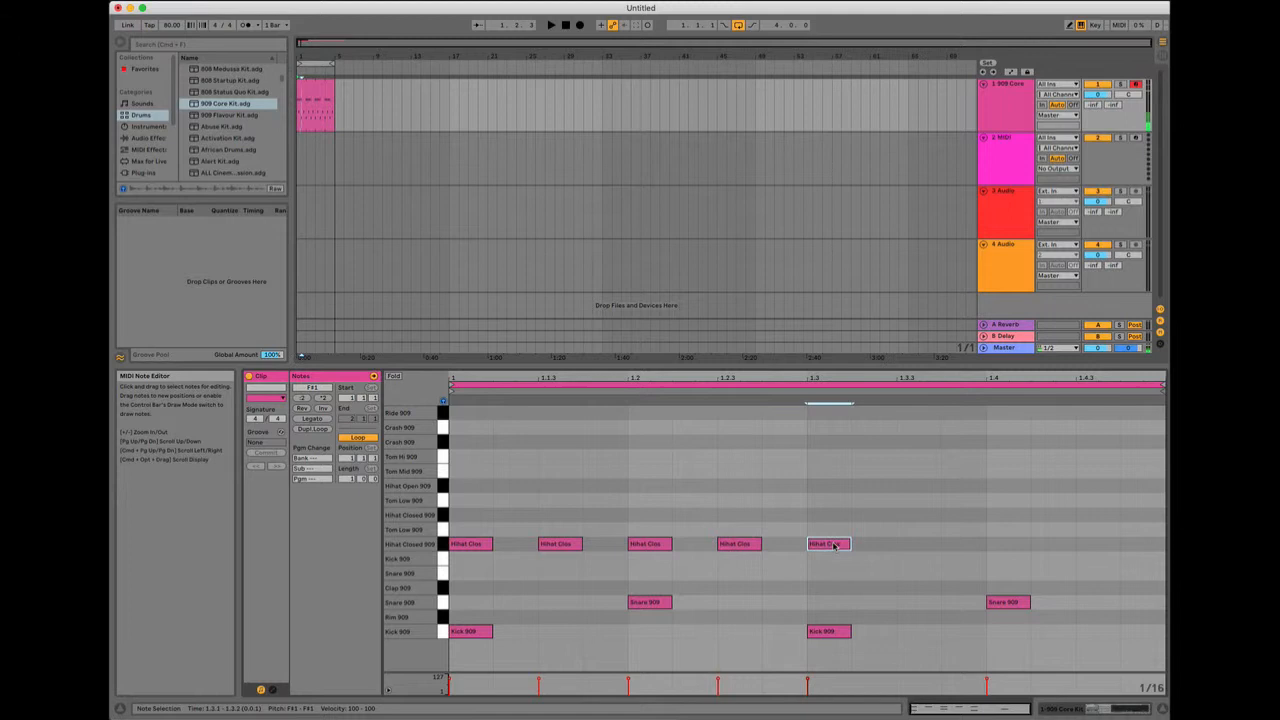
double_click(914, 545)
double_click(1010, 544)
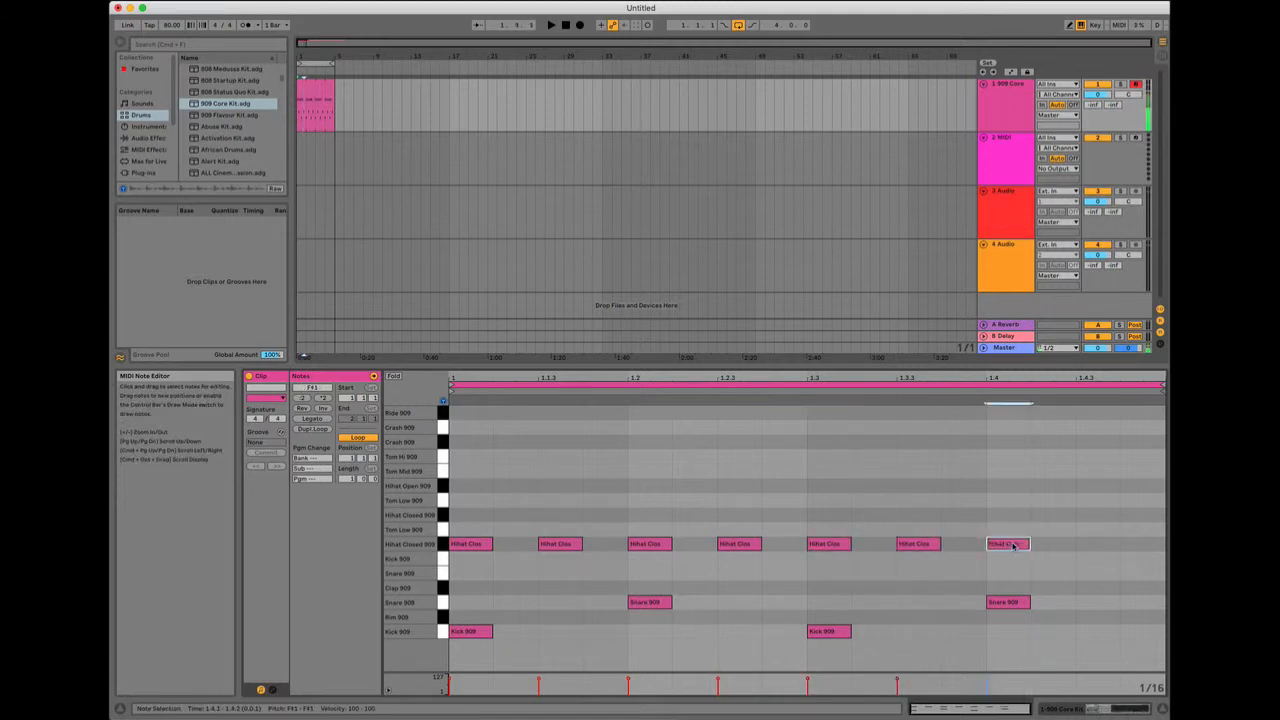
double_click(1100, 545)
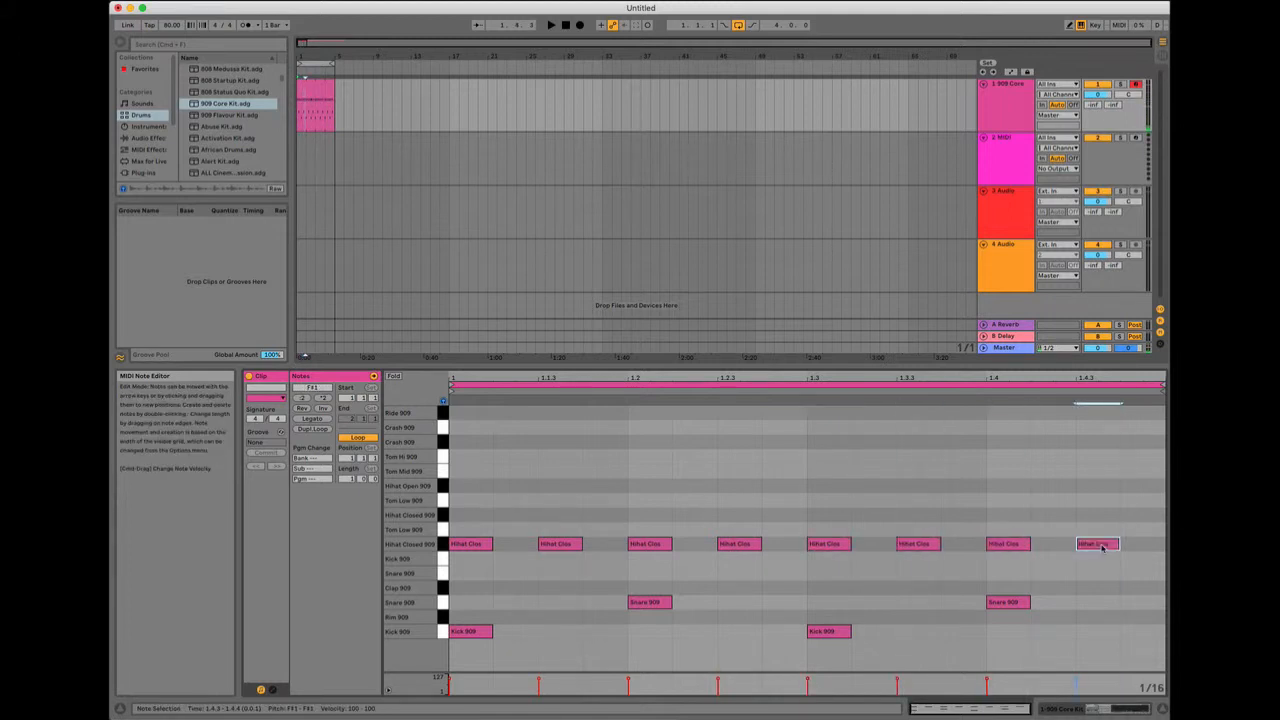
key("space")
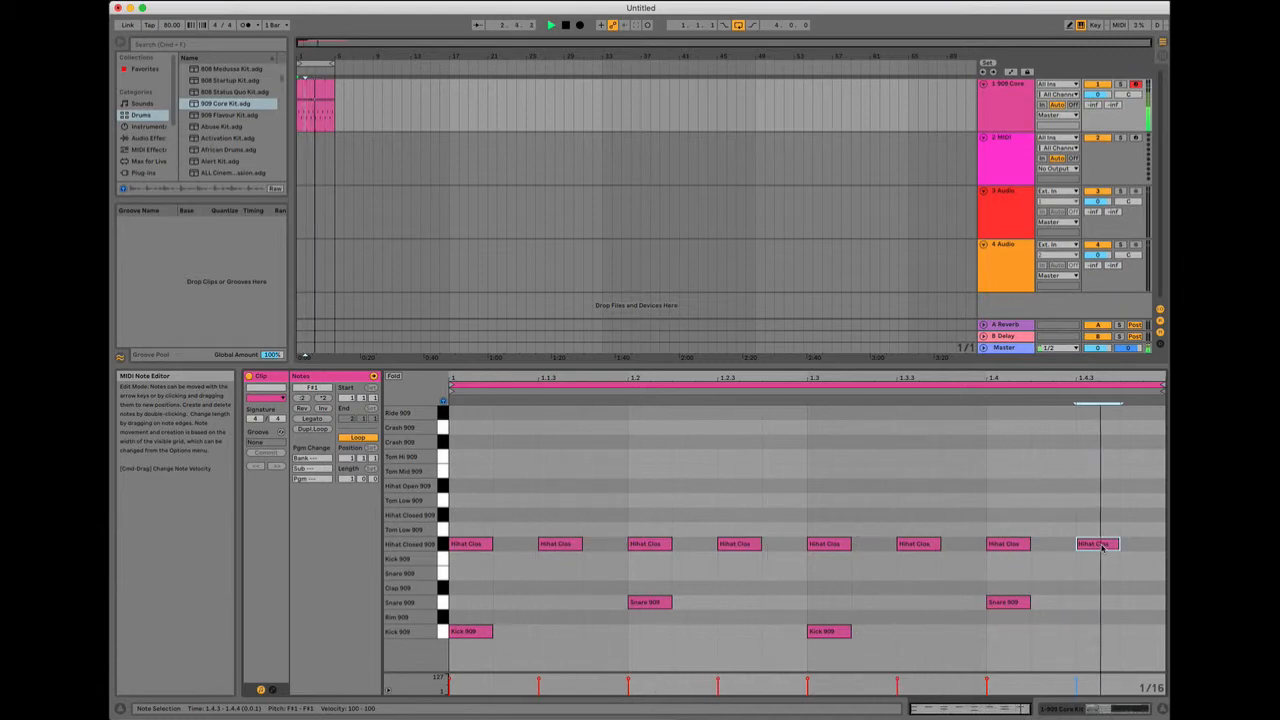
key("space")
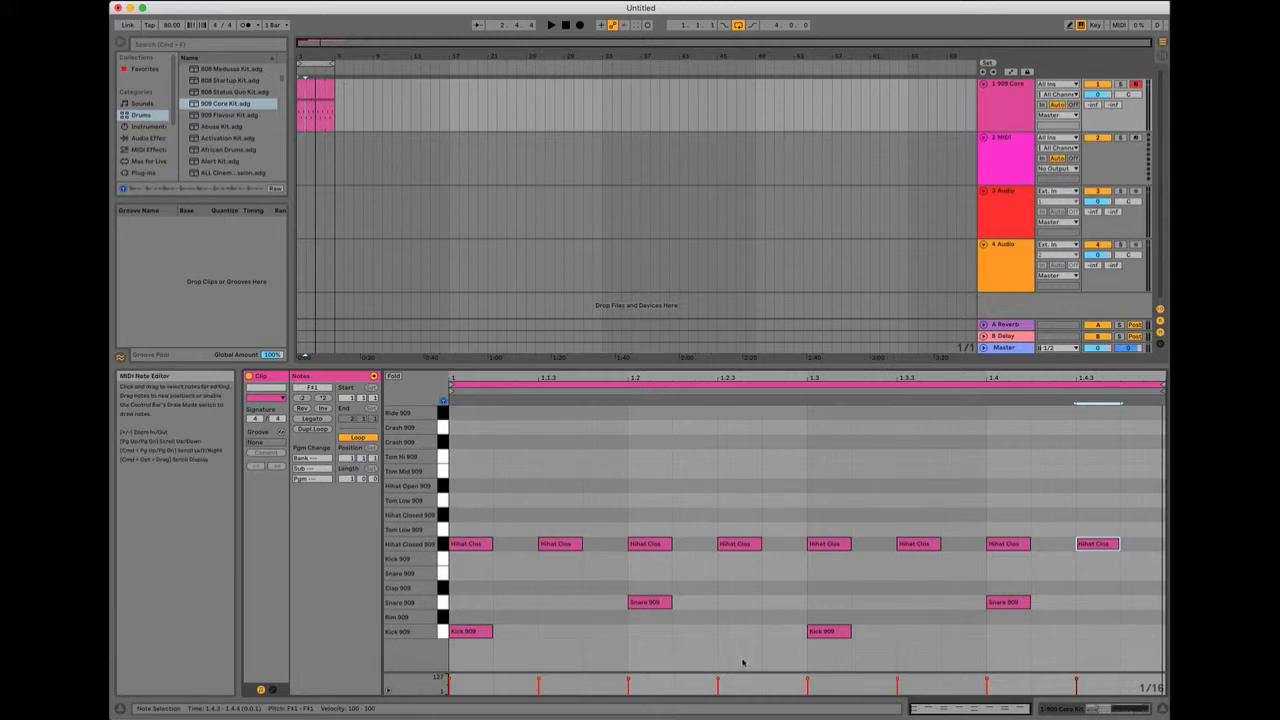
- Add syncopated Kick 909 notes at 1.1.4, 1.3.3 and 1.3.4
double_click(599, 637)
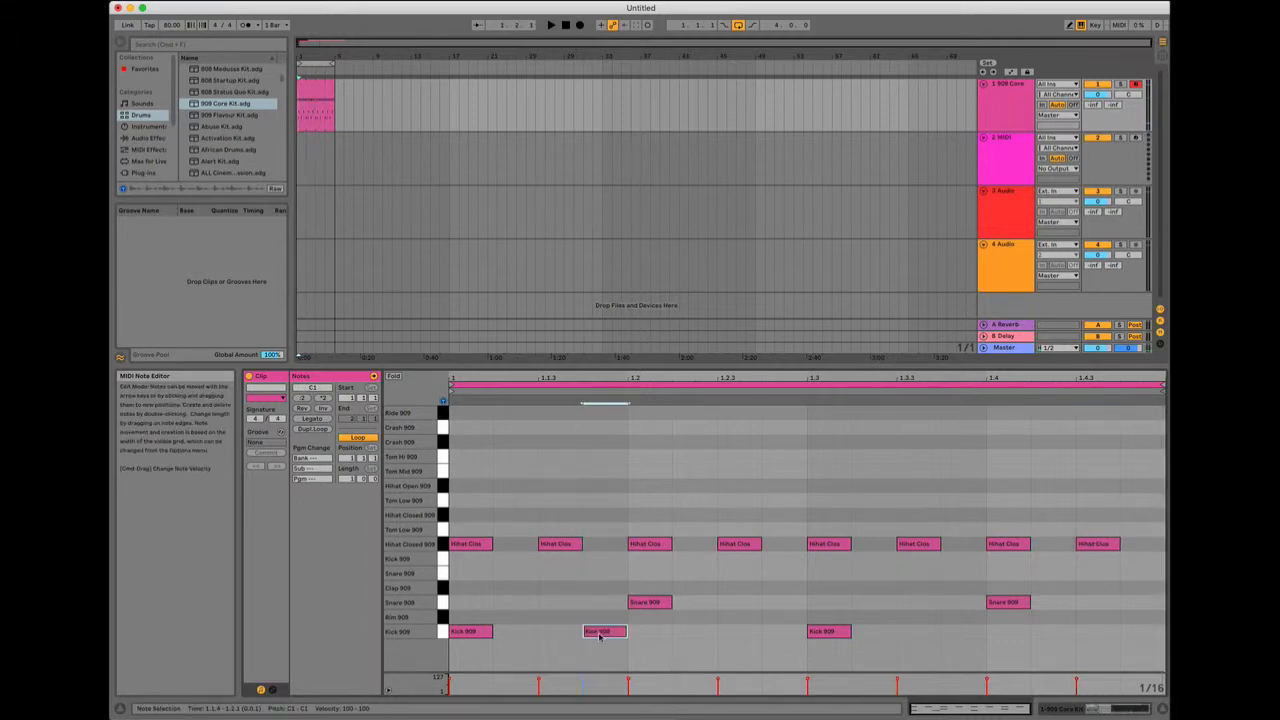
double_click(925, 635)
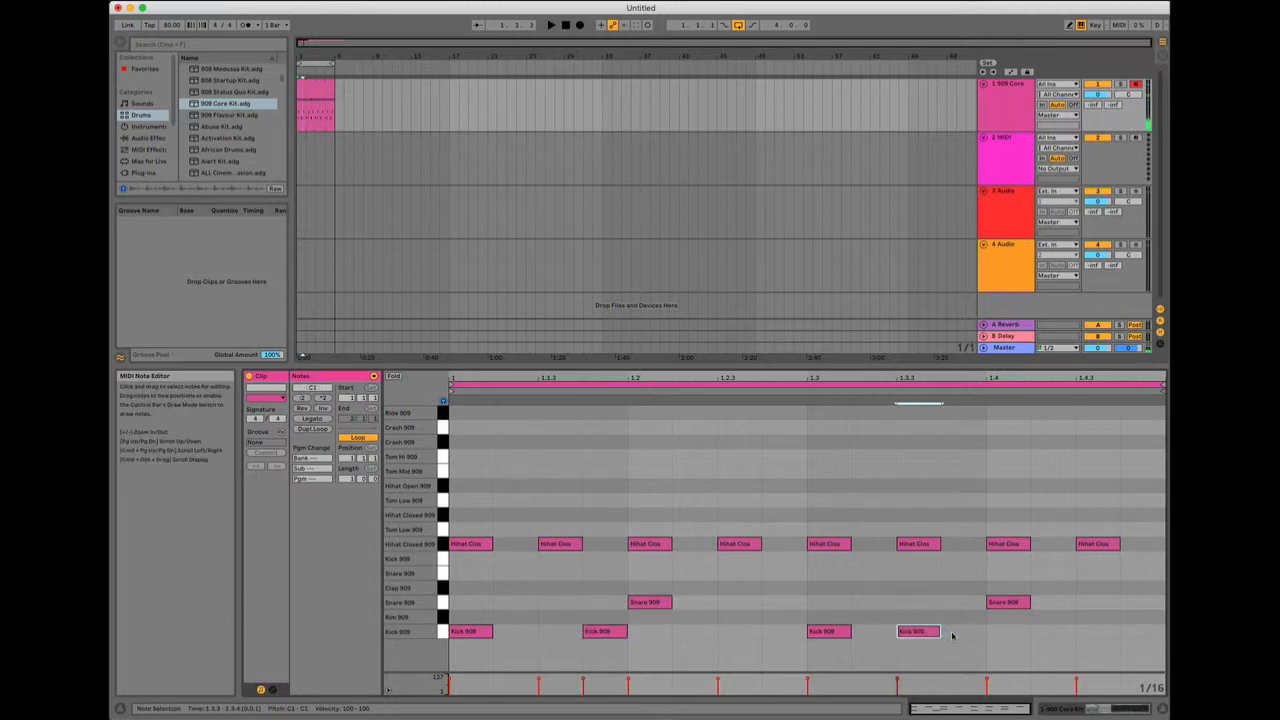
double_click(954, 635)
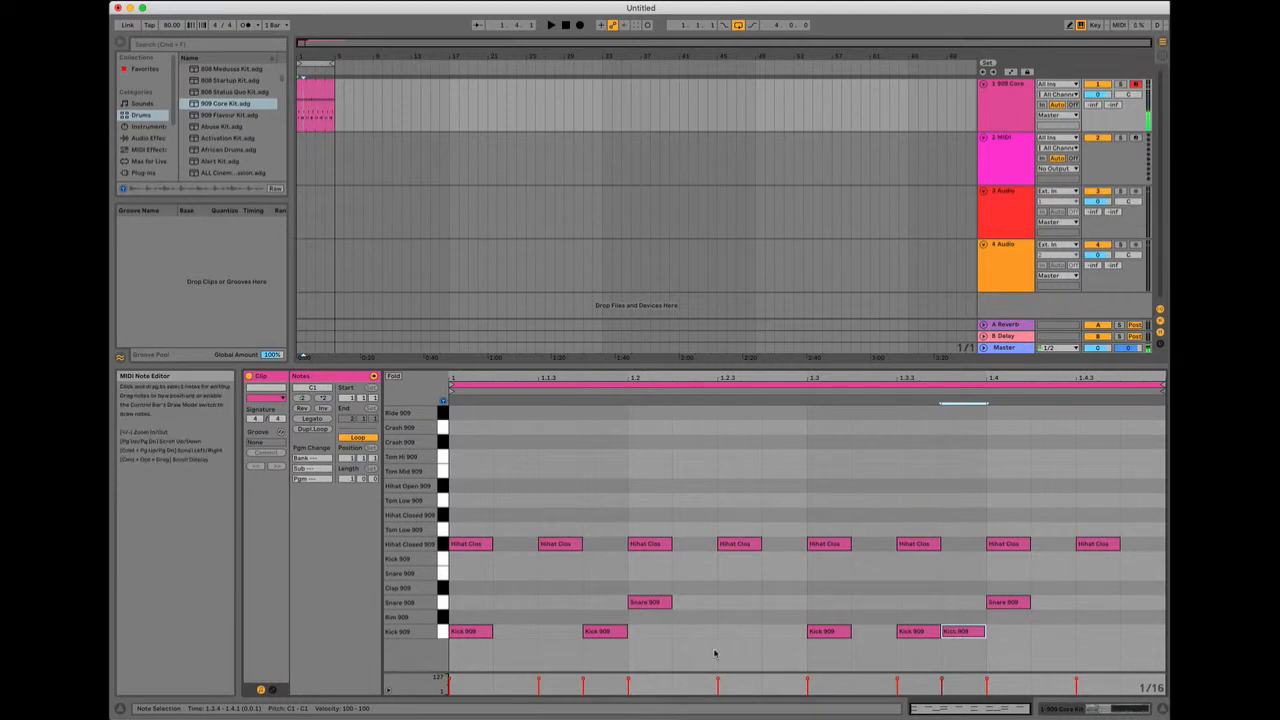
- Audition the kick notes one by one to review the syncopated kick rhythm across the bar
left_click(605, 633)
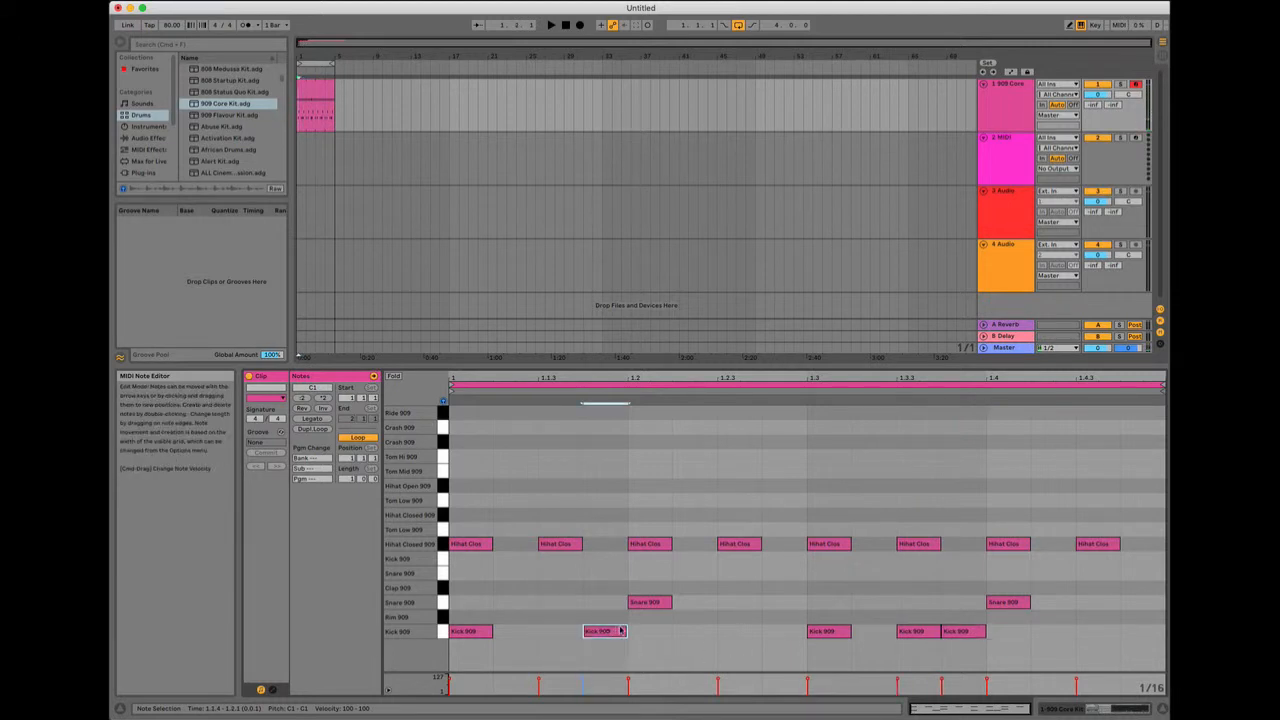
left_click(917, 633)
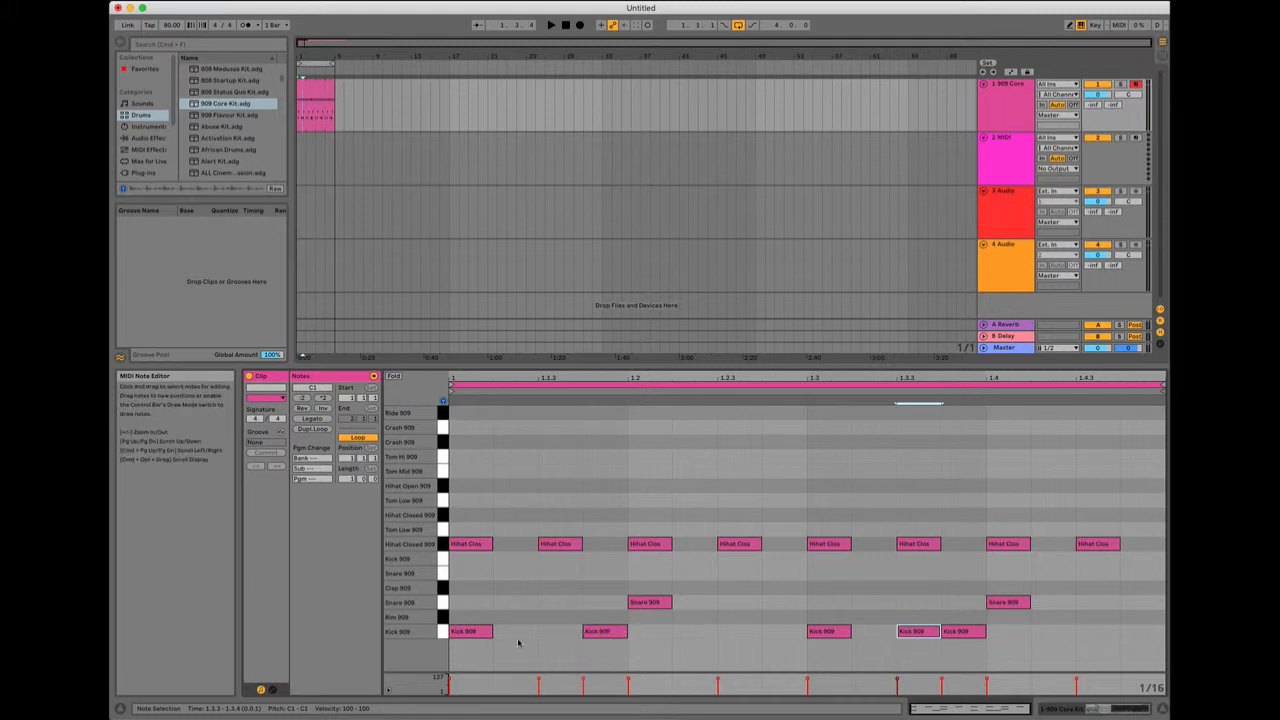
left_click(455, 636)
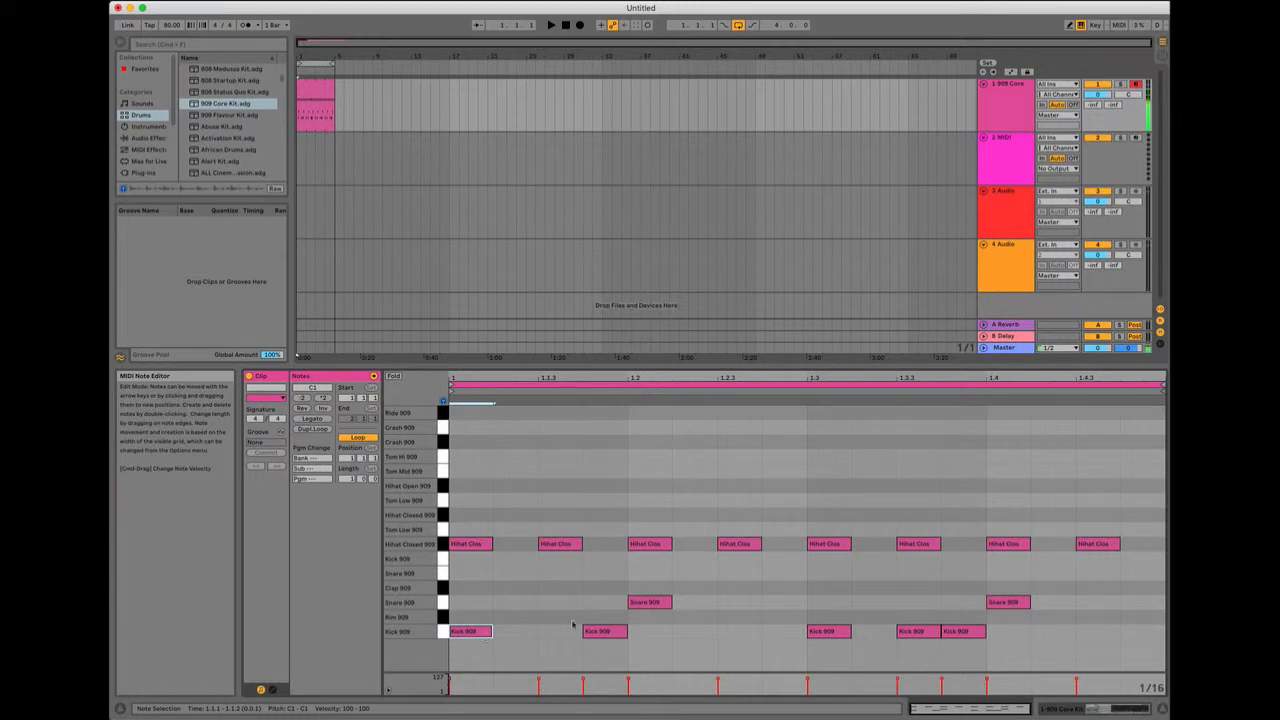
left_click(608, 632)
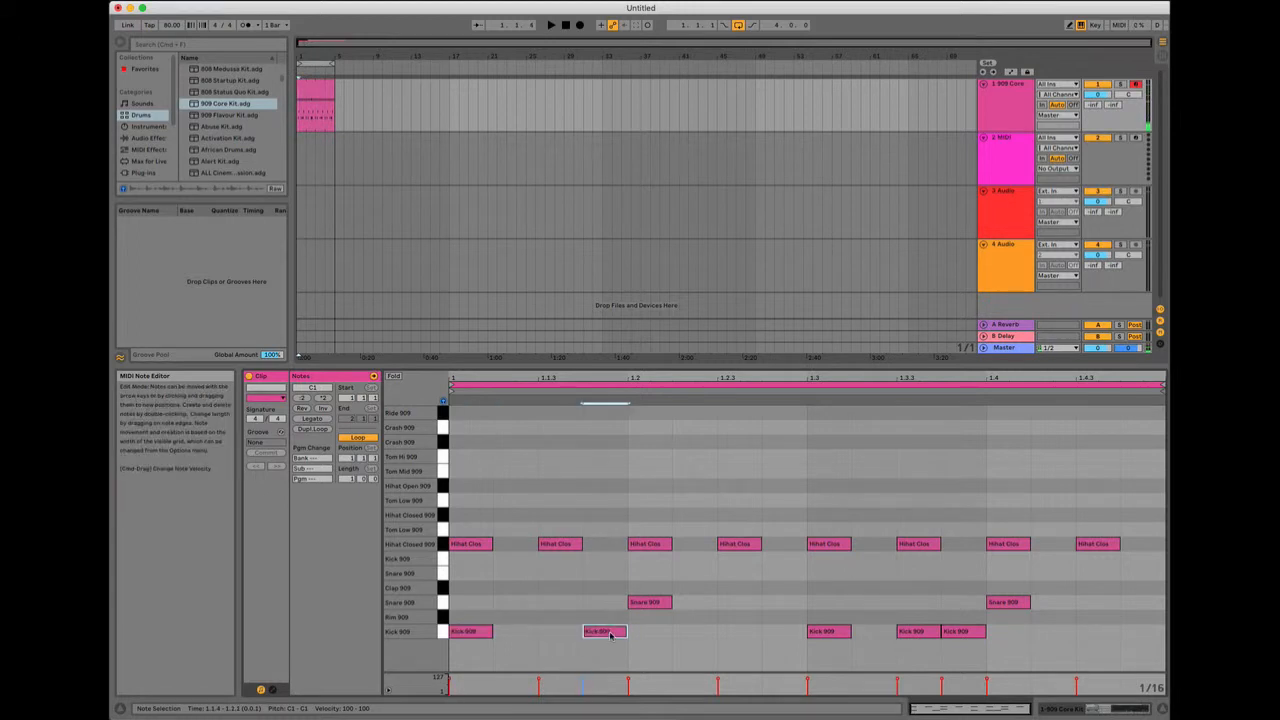
left_click(823, 633)
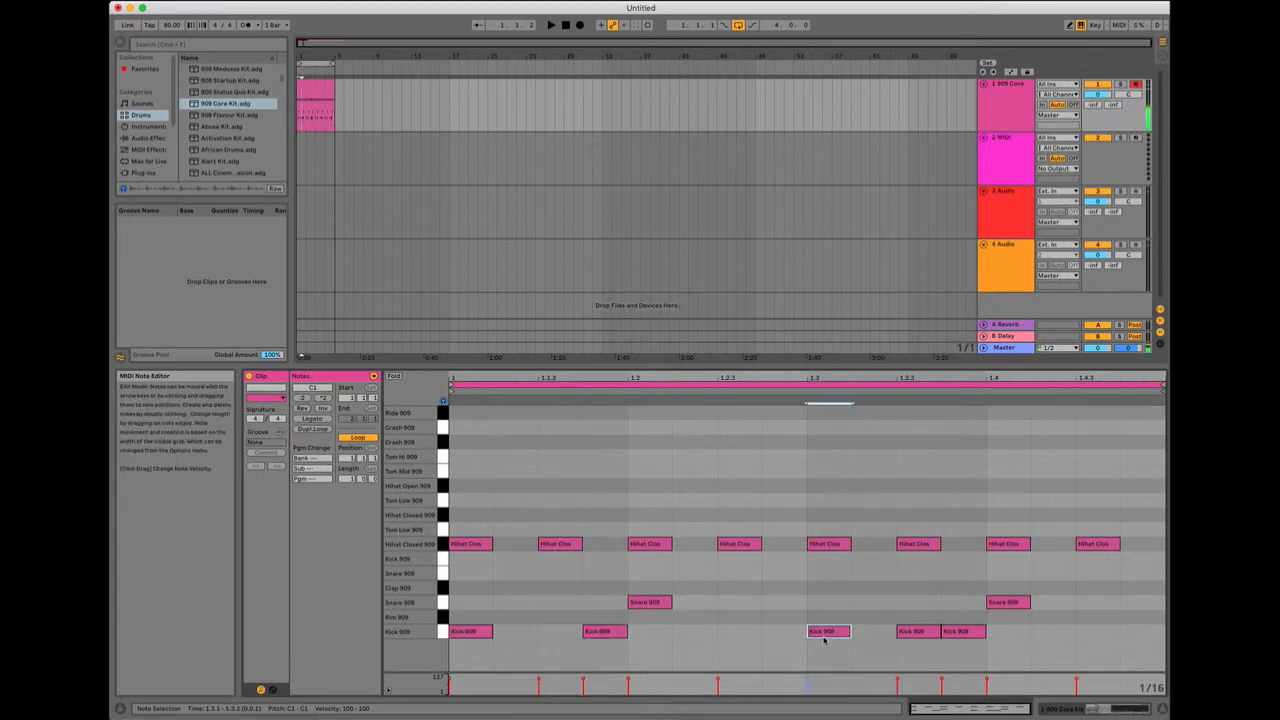
left_click(915, 633)
left_click(956, 634)
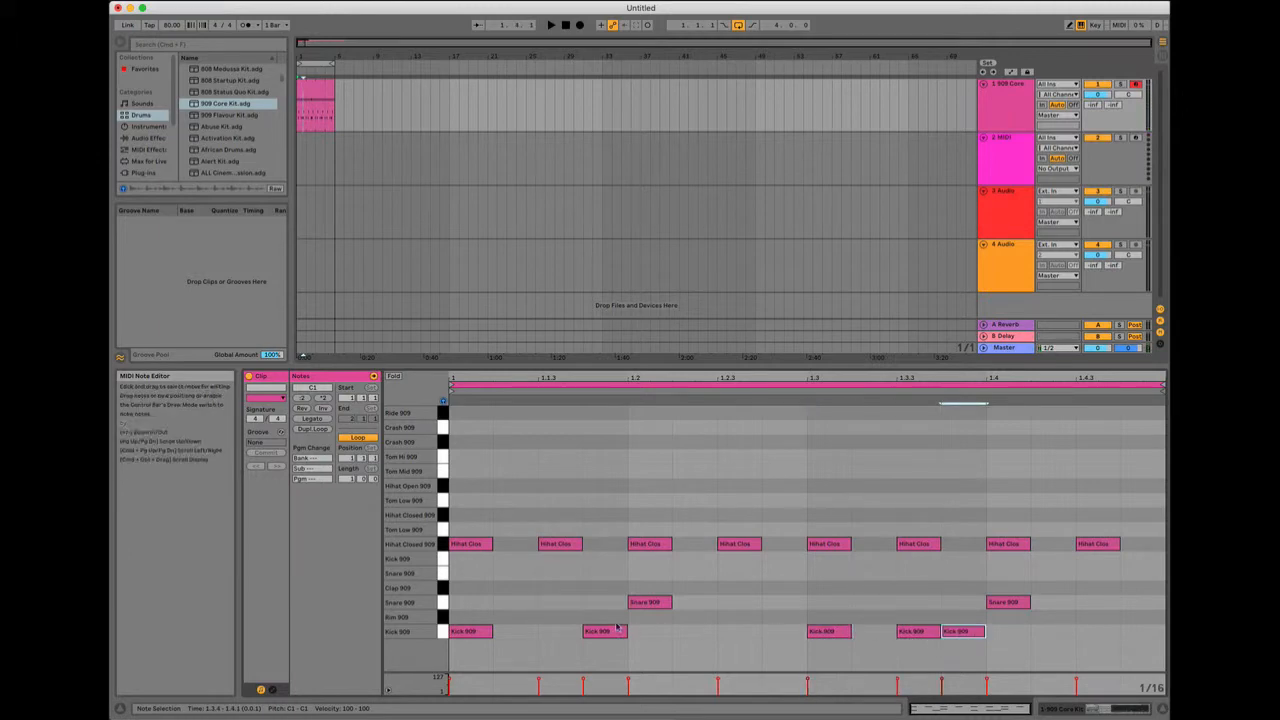
- Add Rim 909 notes at 1.1.2 and 1.3.2, directly after the kicks on beats 1 and 3
double_click(510, 617)
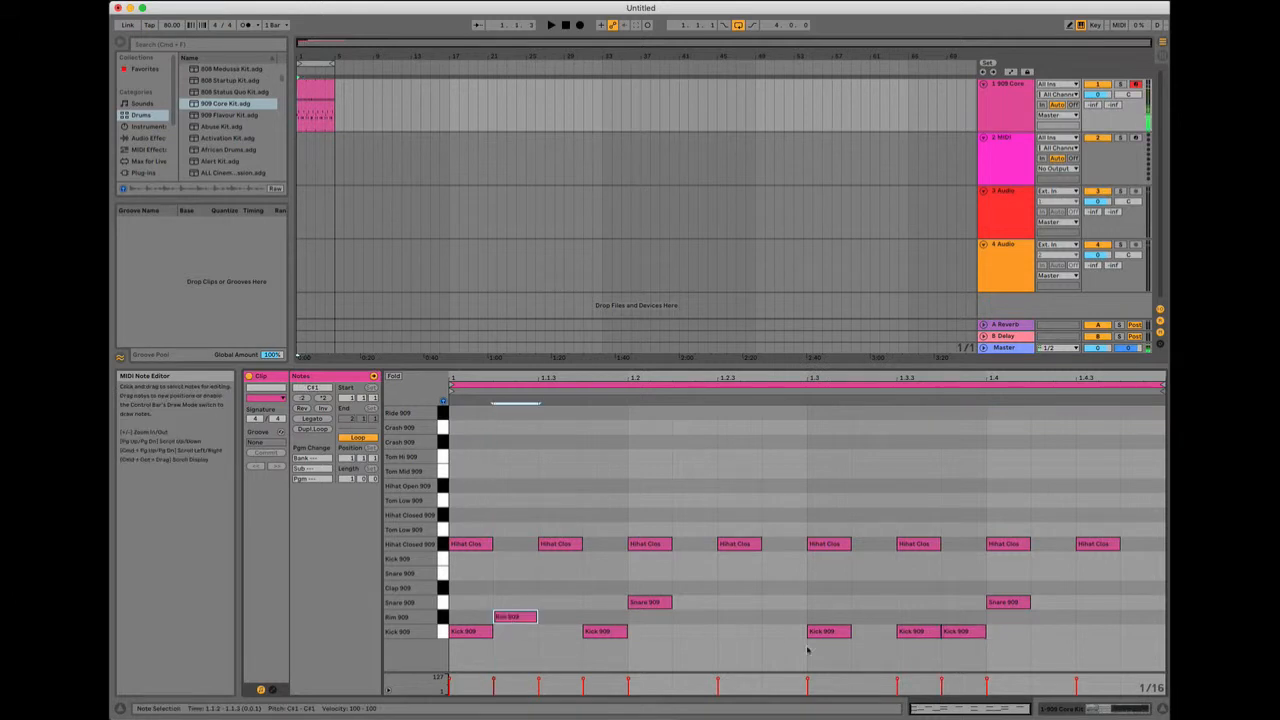
double_click(874, 618)
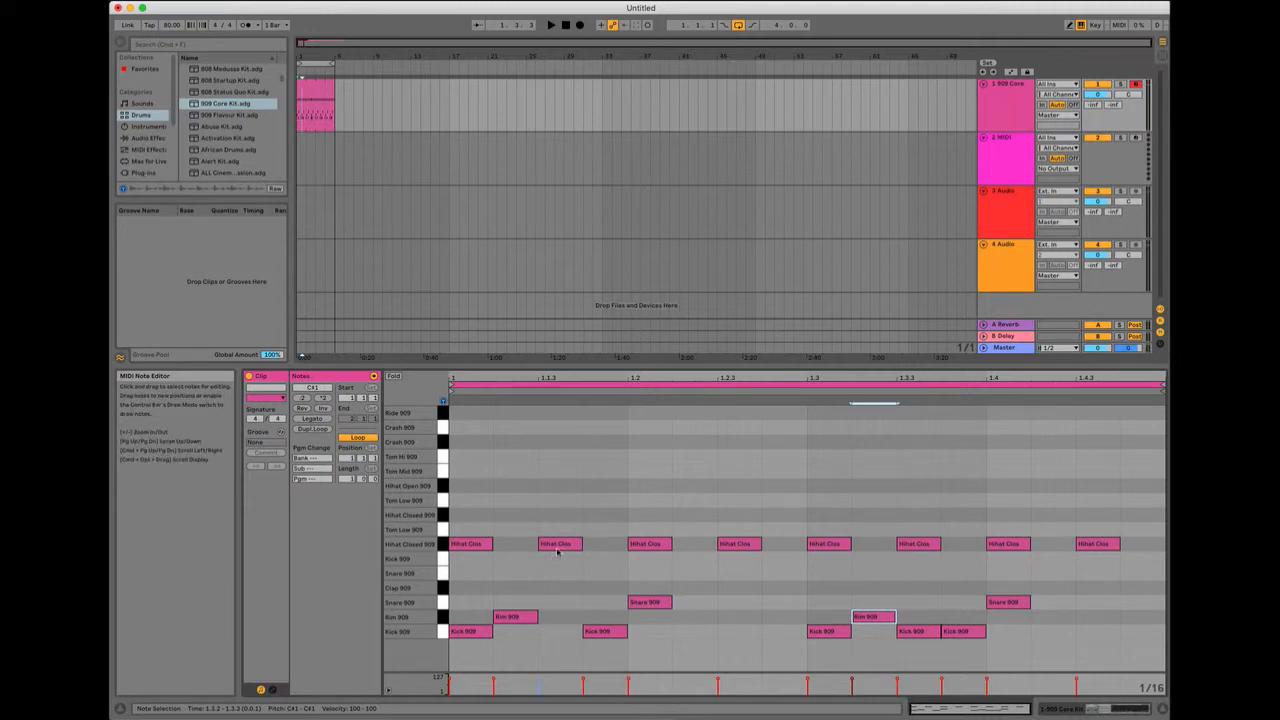
- Rework the closed hi-hats so they fall on the first, second and fourth sixteenth of every beat
left_click_drag(556, 546, 510, 547)
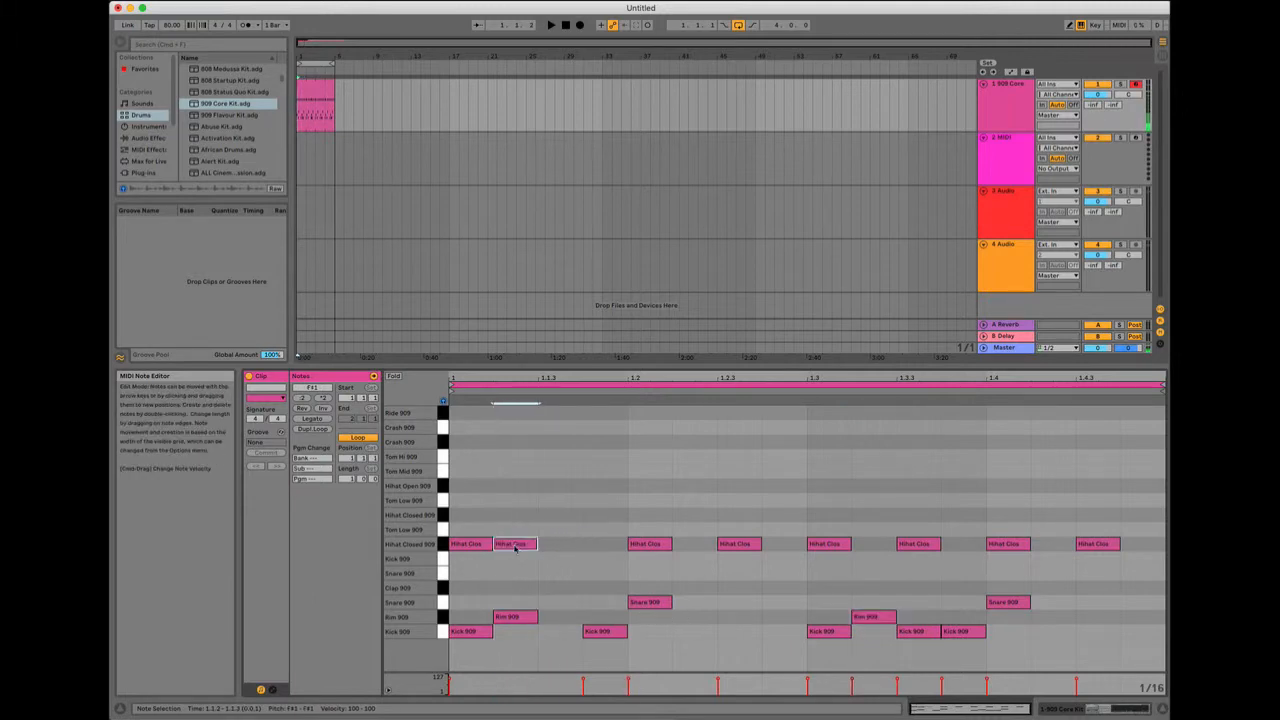
double_click(607, 546)
double_click(694, 546)
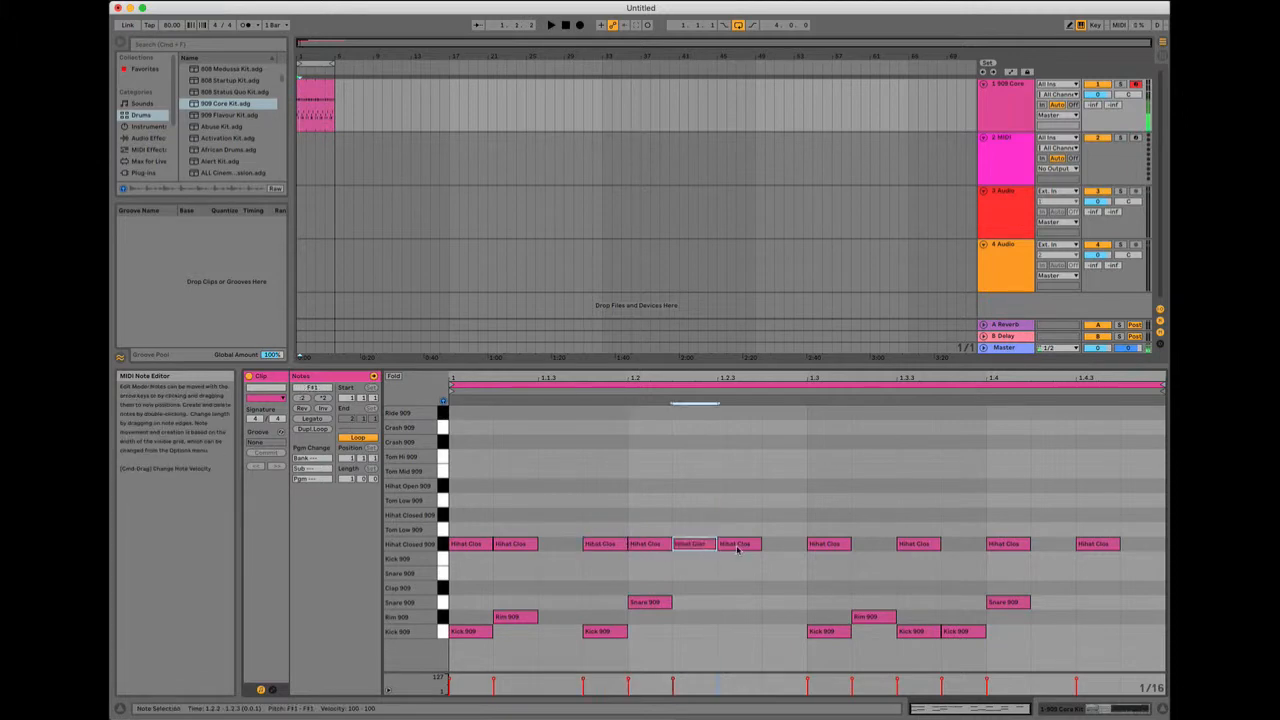
left_click_drag(750, 547, 797, 550)
double_click(872, 546)
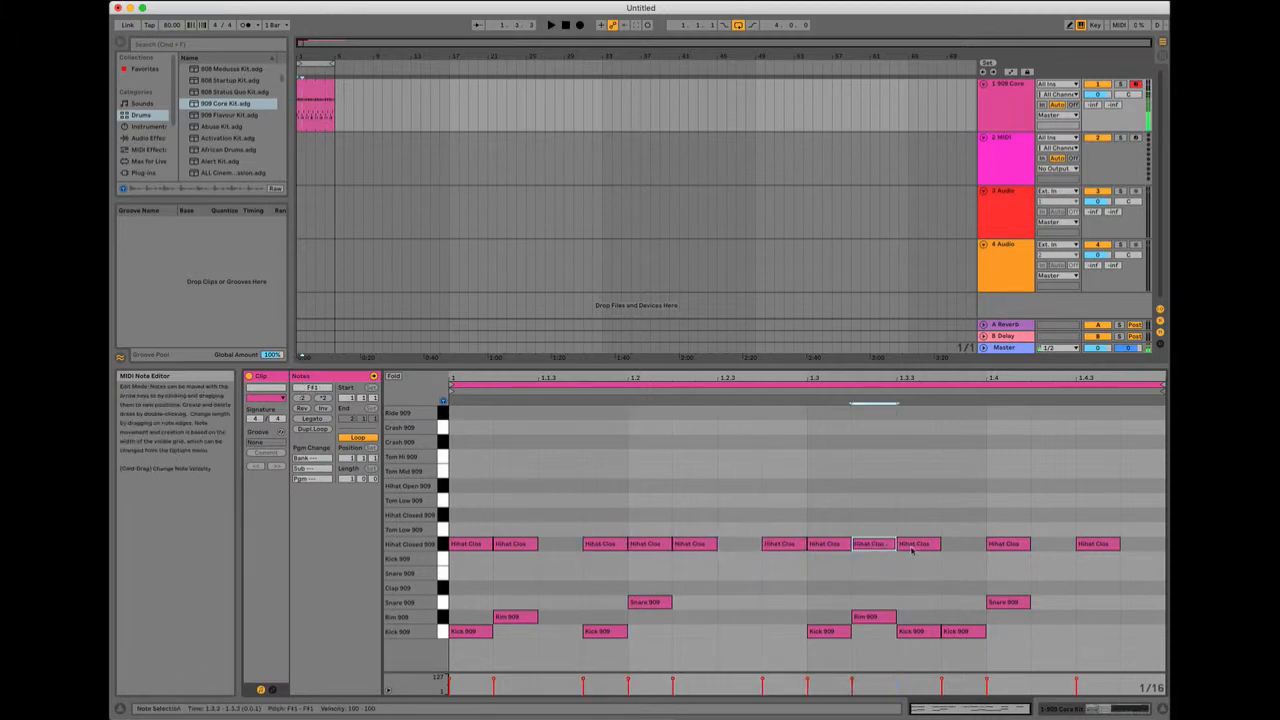
mouse_move(923, 550)
left_mouse_down()
mouse_move(958, 557)
mouse_move(963, 545)
left_mouse_up()
double_click(1054, 546)
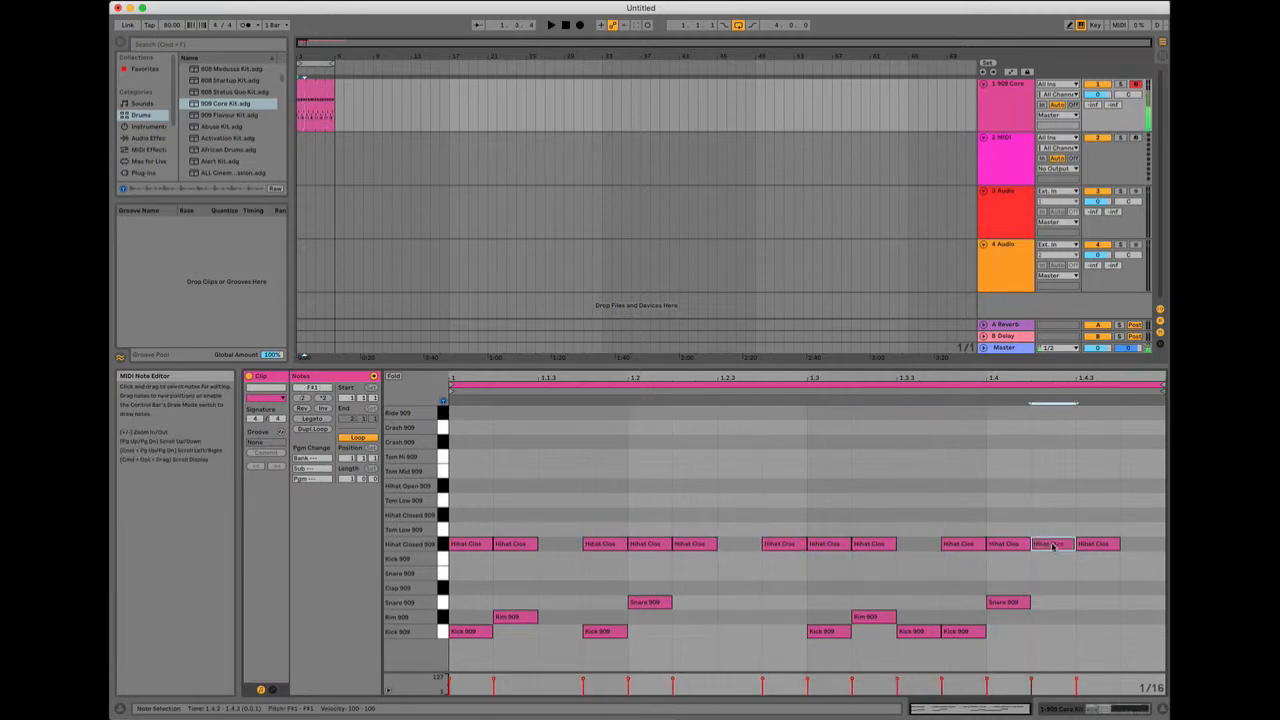
left_click(1113, 548)
left_click_drag(1115, 555, 1146, 551)
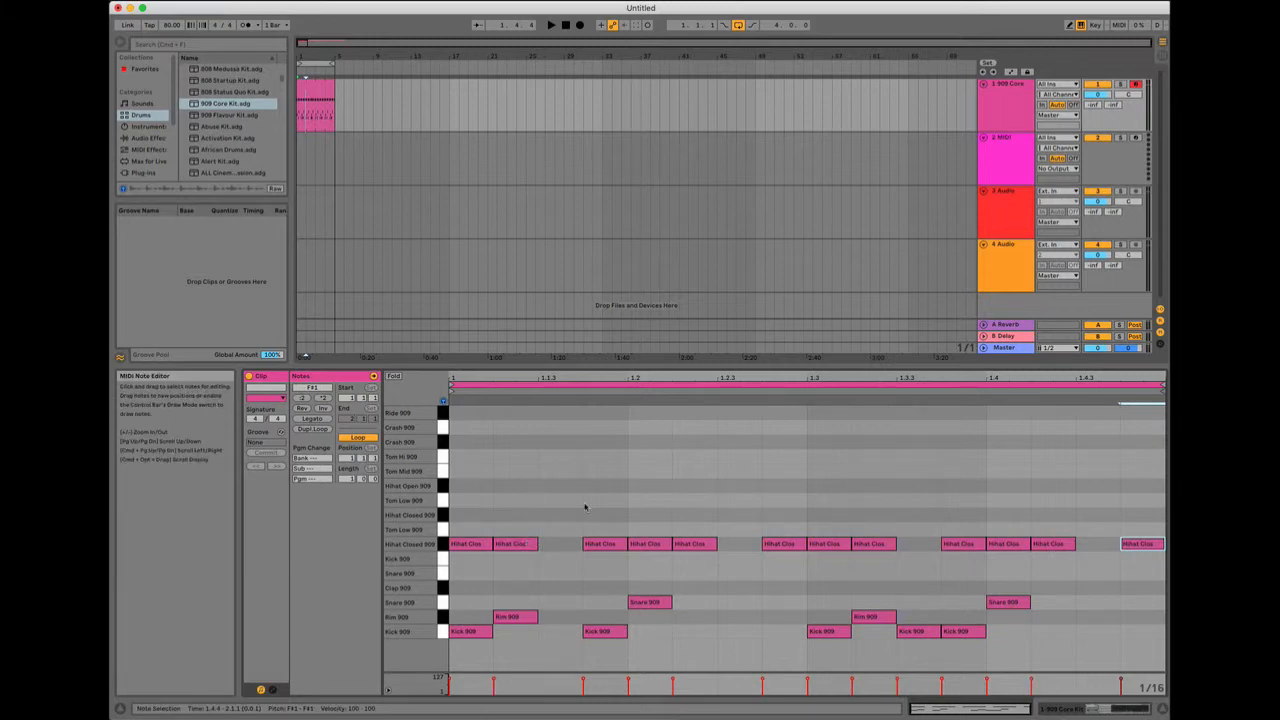
- Play the loop and set the project tempo to 68 BPM
key("space")
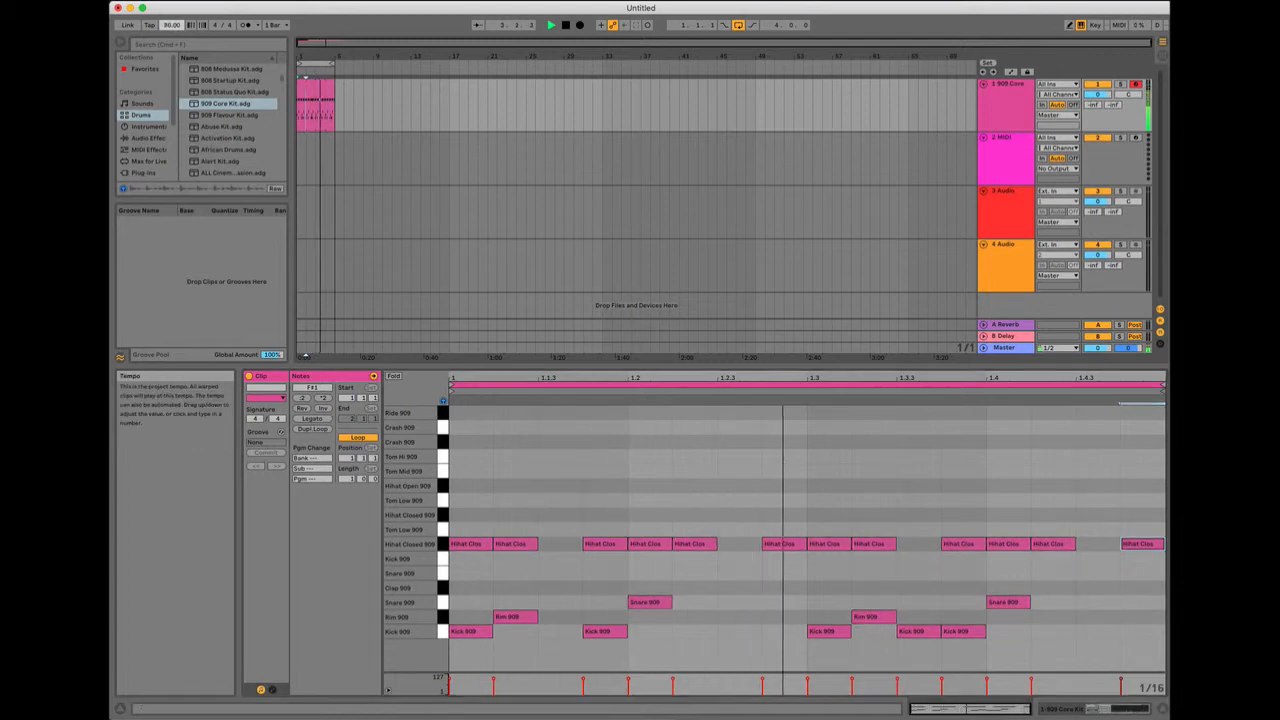
left_click_drag(172, 25, 172, 39)
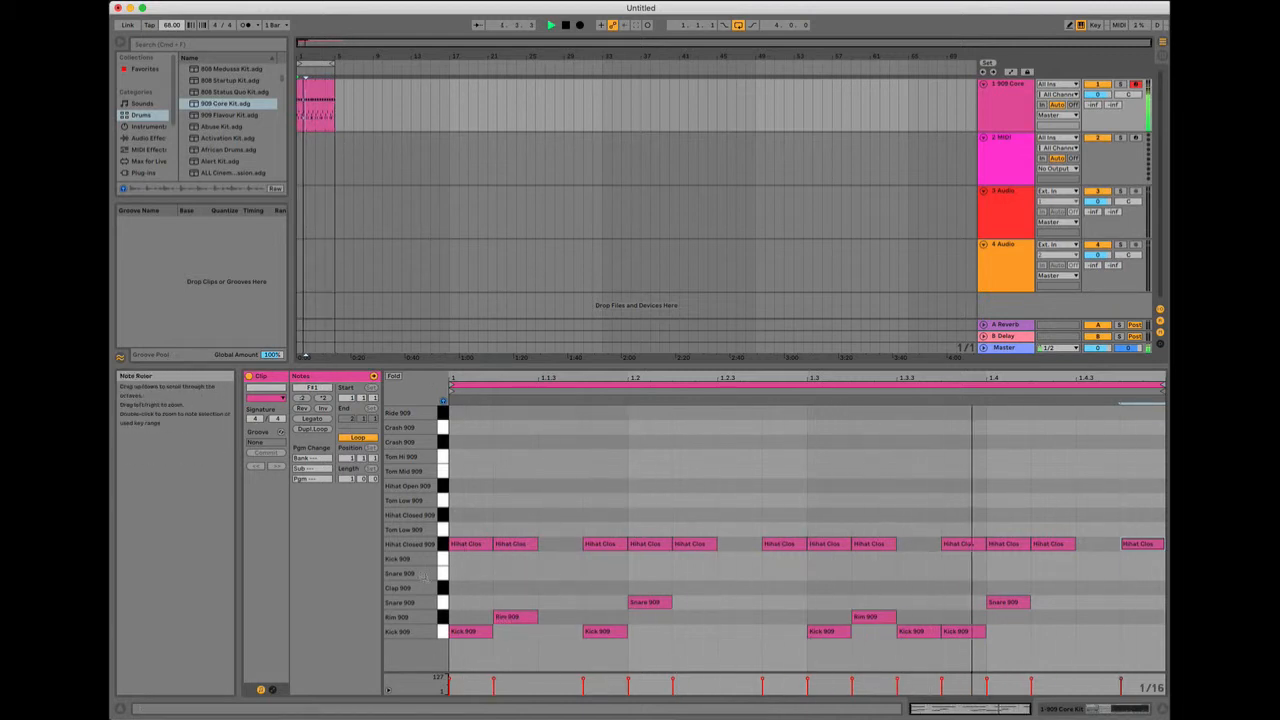
- Layer Clap 909 notes over the snares on beats 1.2 and 1.4, and add a Hihat Open 909 note at 1.2.3
double_click(638, 588)
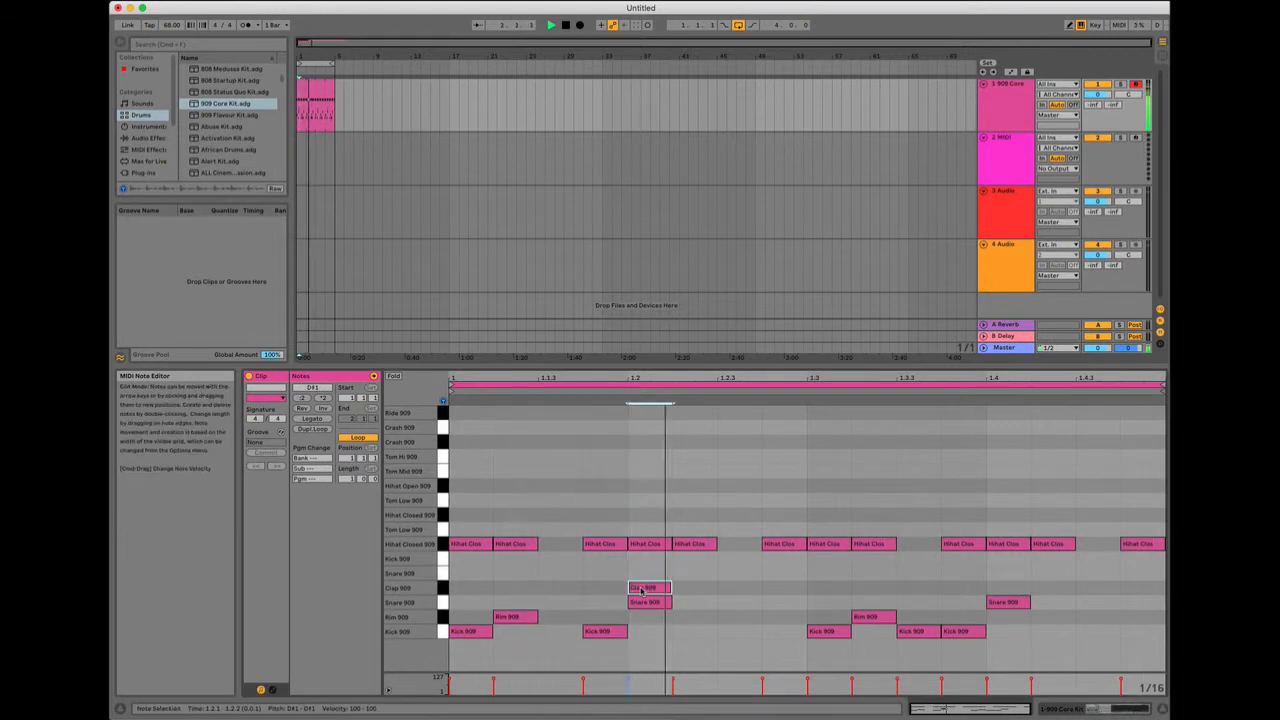
double_click(1008, 588)
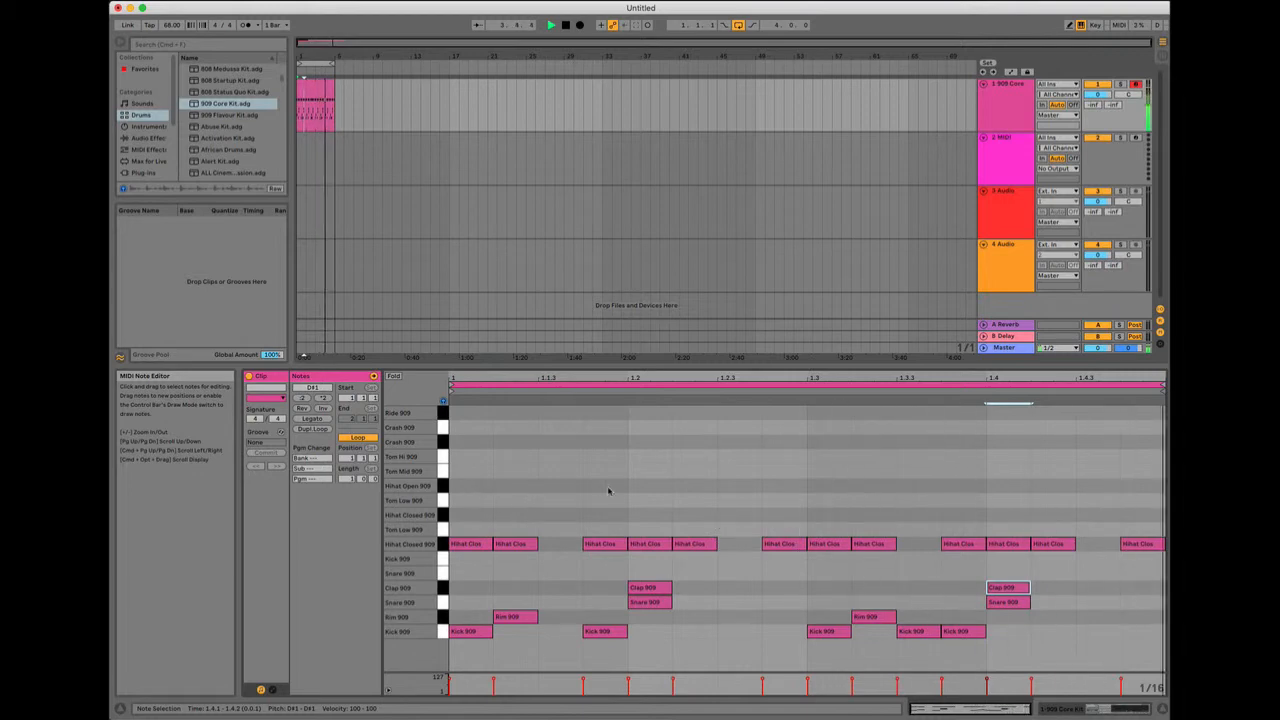
double_click(737, 487)
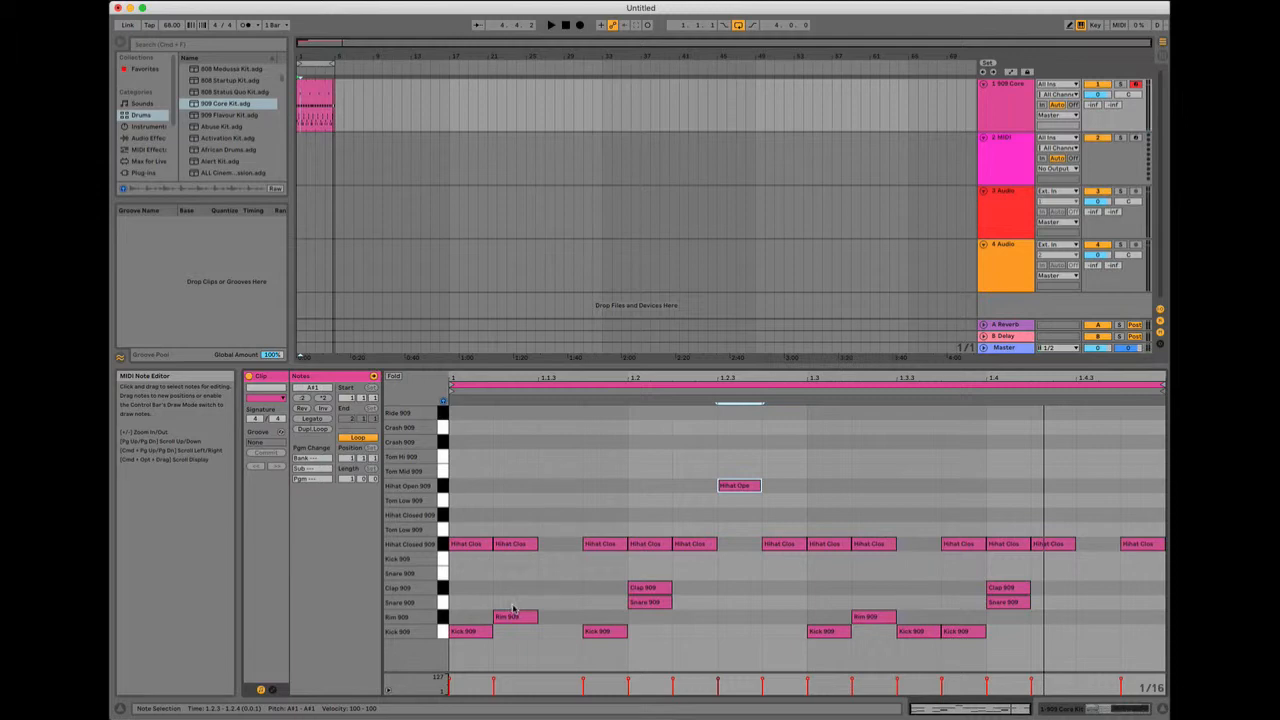
key("space")
- Delete both Rim 909 notes, the Kick 909 notes at 1.1.4, 1.3.3 and 1.3.4, and the open hi-hat at 1.2.3
left_click_drag(517, 596, 594, 640)
key("Delete")
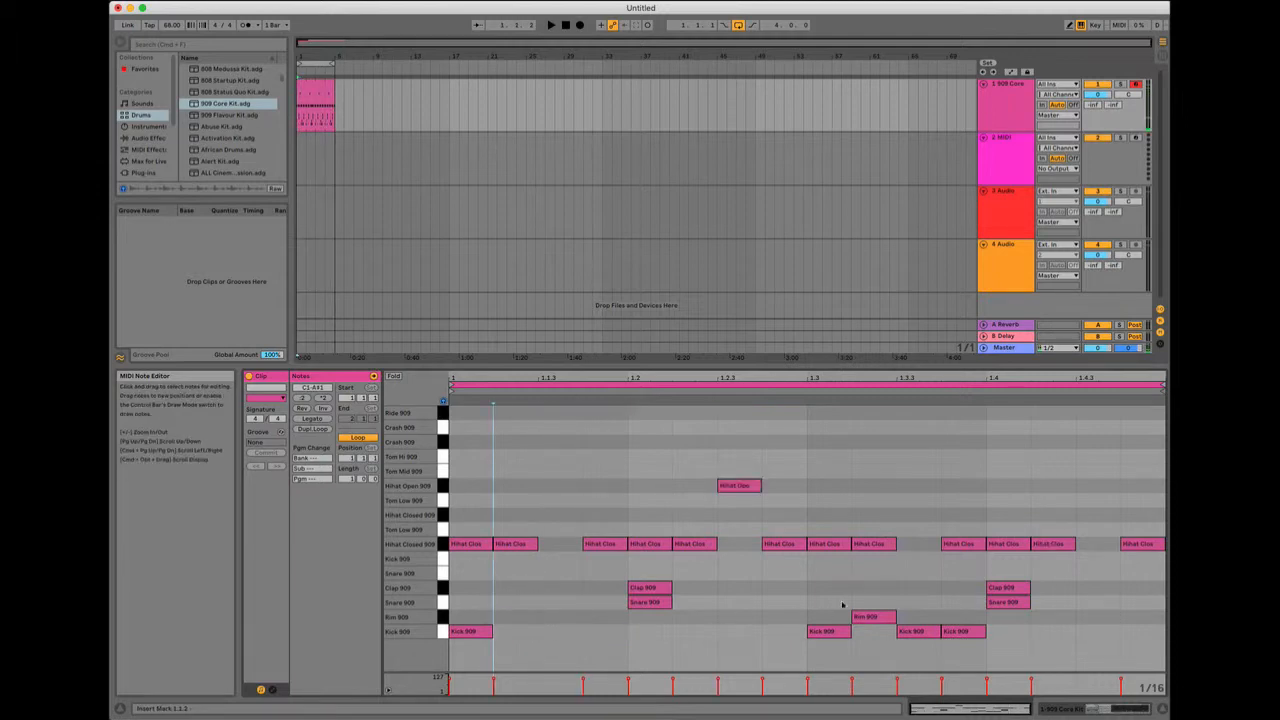
left_click(887, 600)
left_click_drag(887, 600, 978, 653)
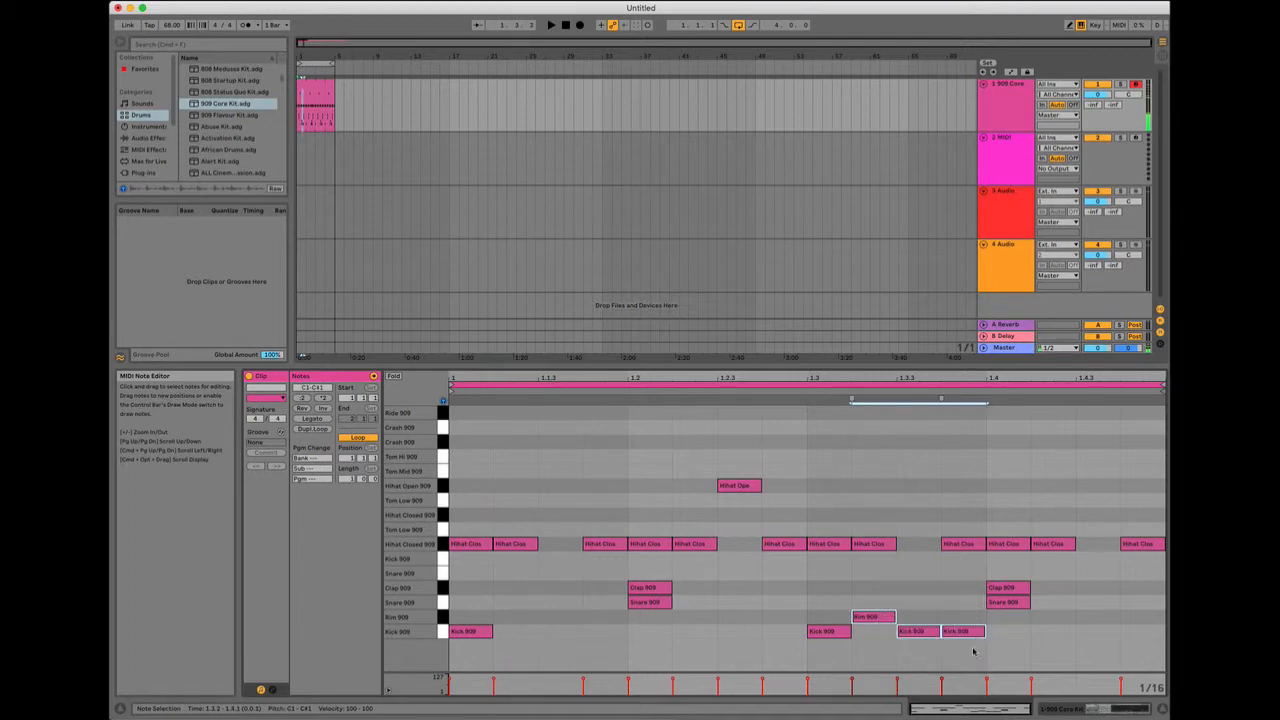
key("Delete")
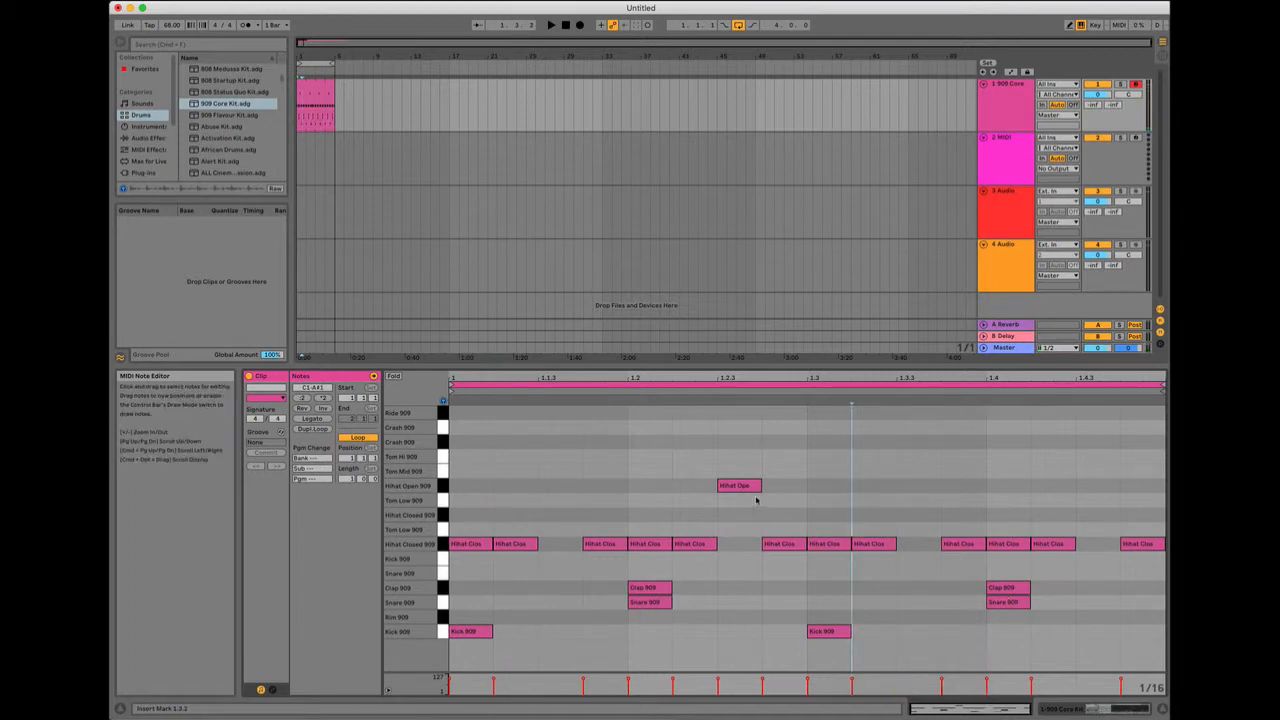
left_click(742, 490)
key("Delete")
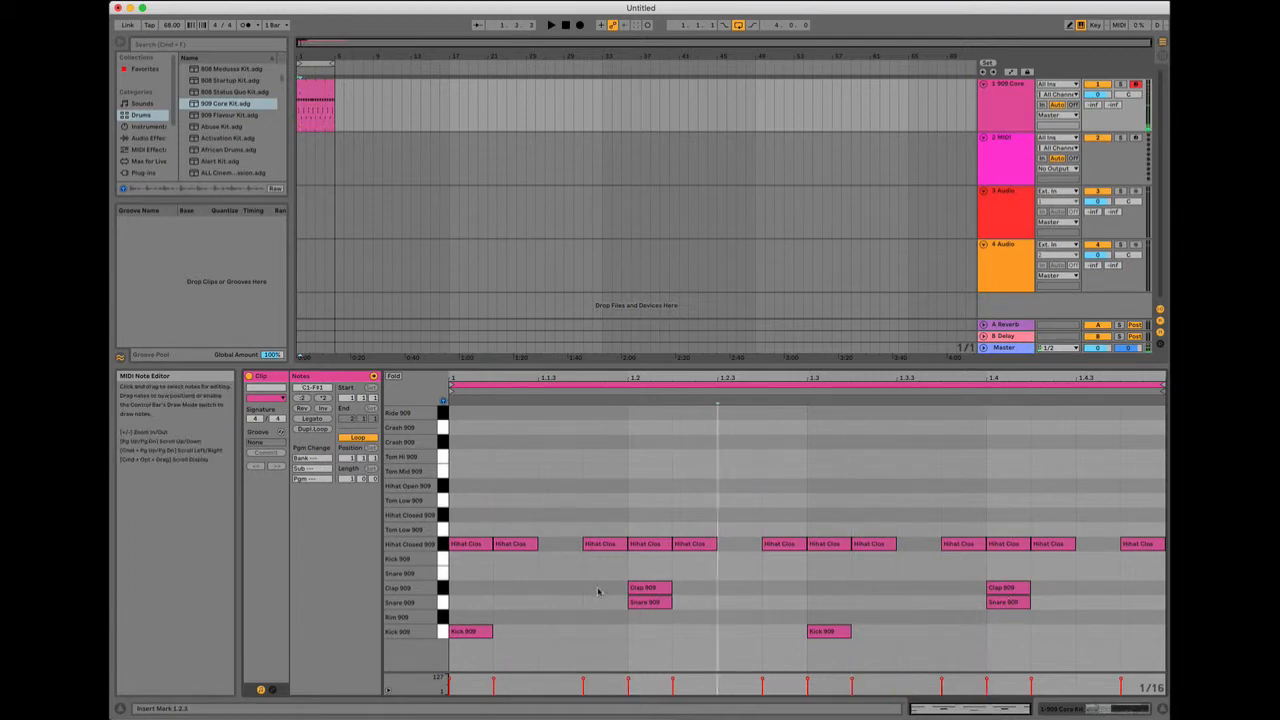
- Add Kick 909 notes at 1.1.4 and 1.4.3 around the main kicks and snares, and play the loop
left_click(462, 633)
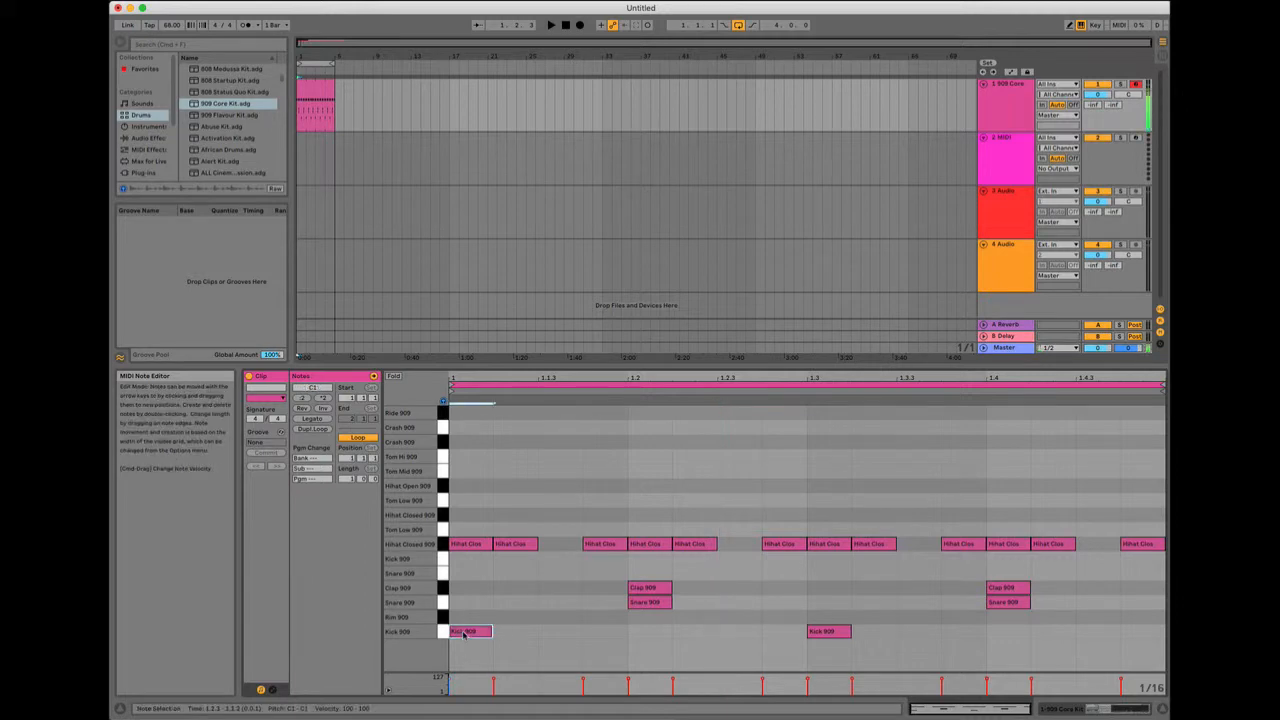
left_click(643, 602)
left_click(829, 631)
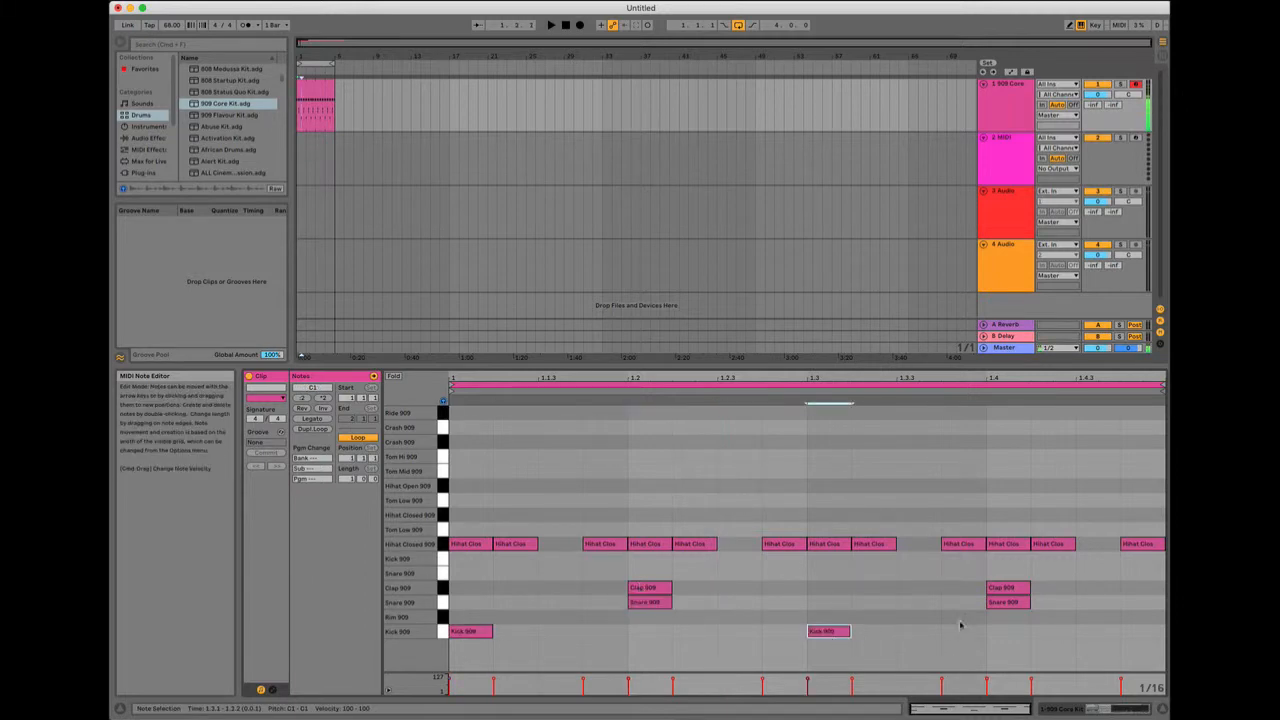
left_click(489, 631)
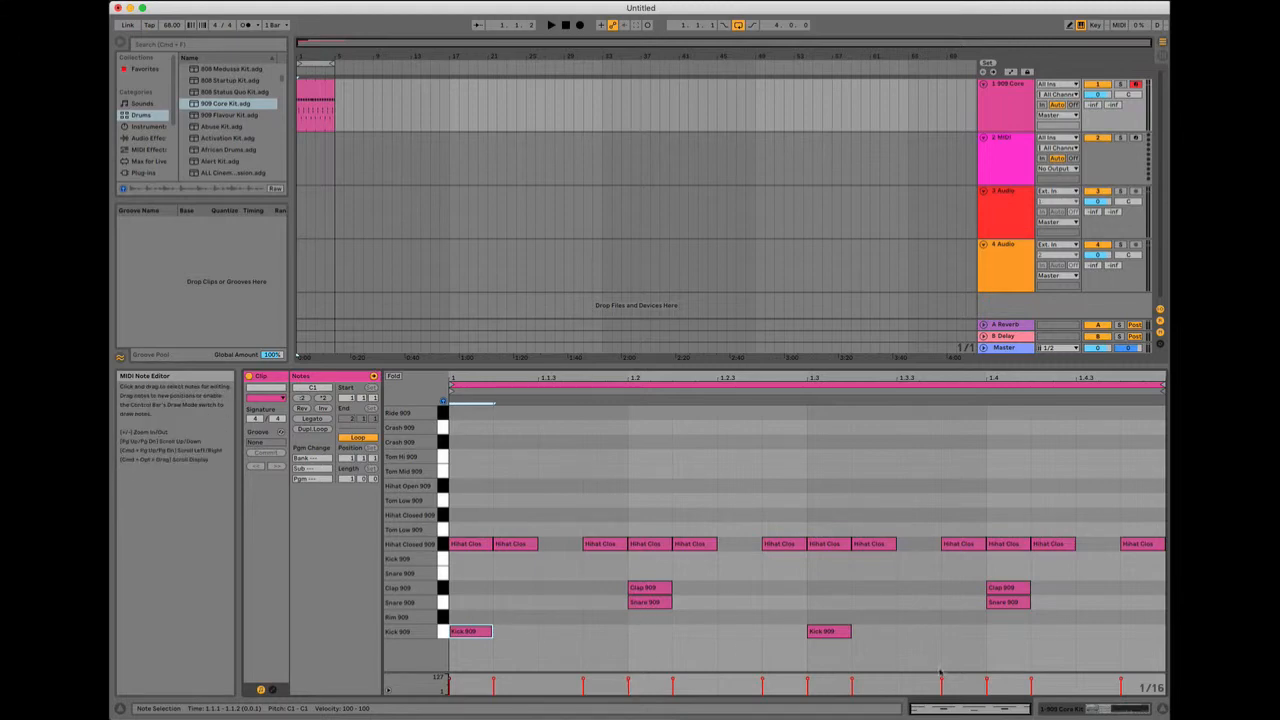
double_click(603, 631)
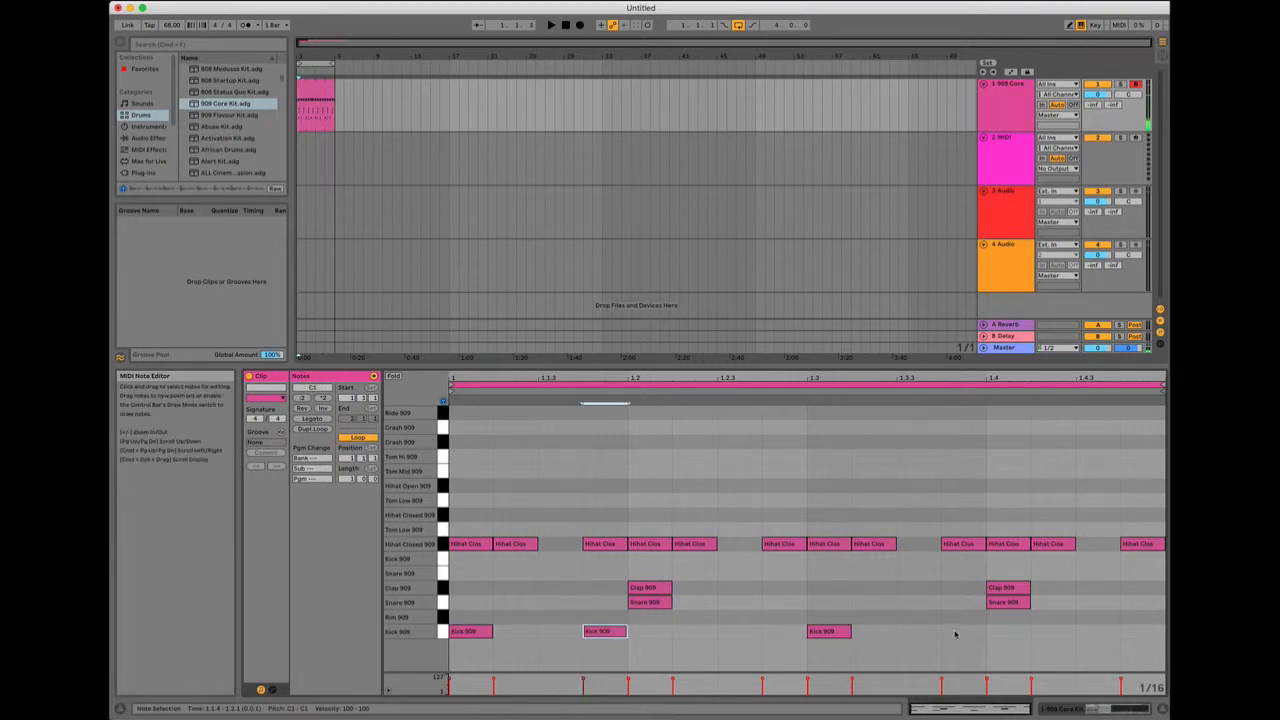
double_click(1080, 632)
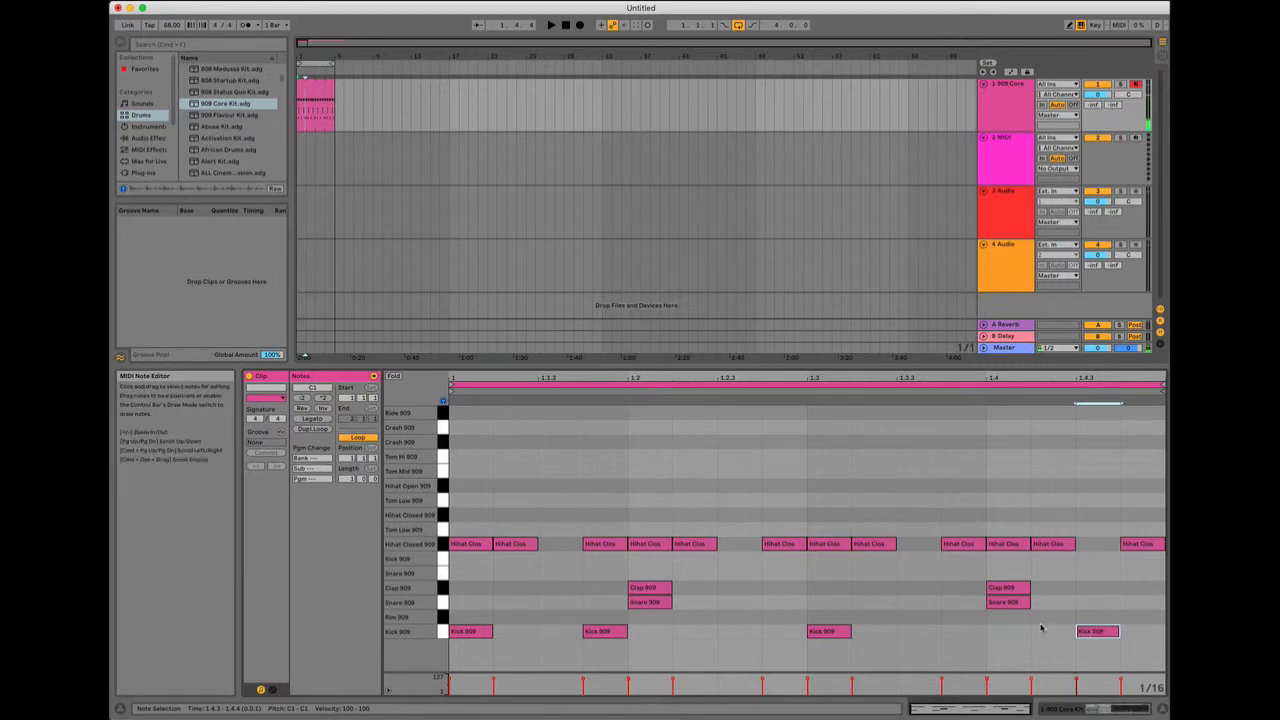
key("space")
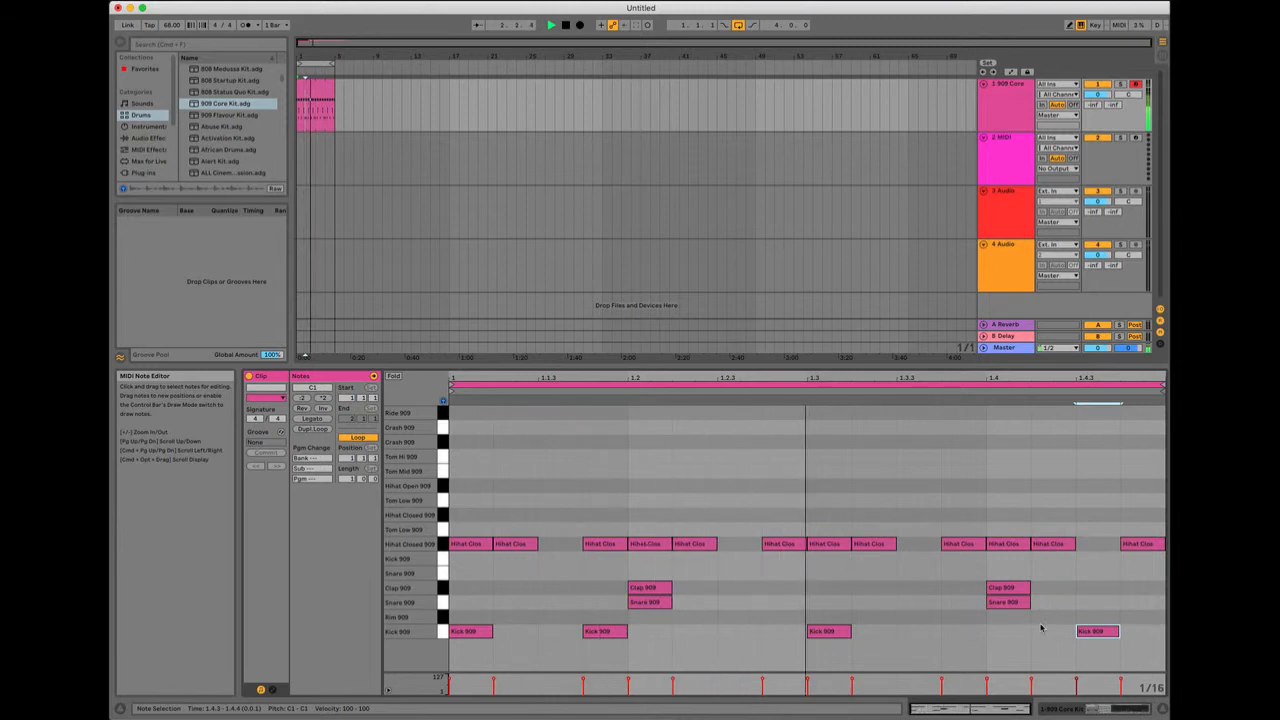
key("space")
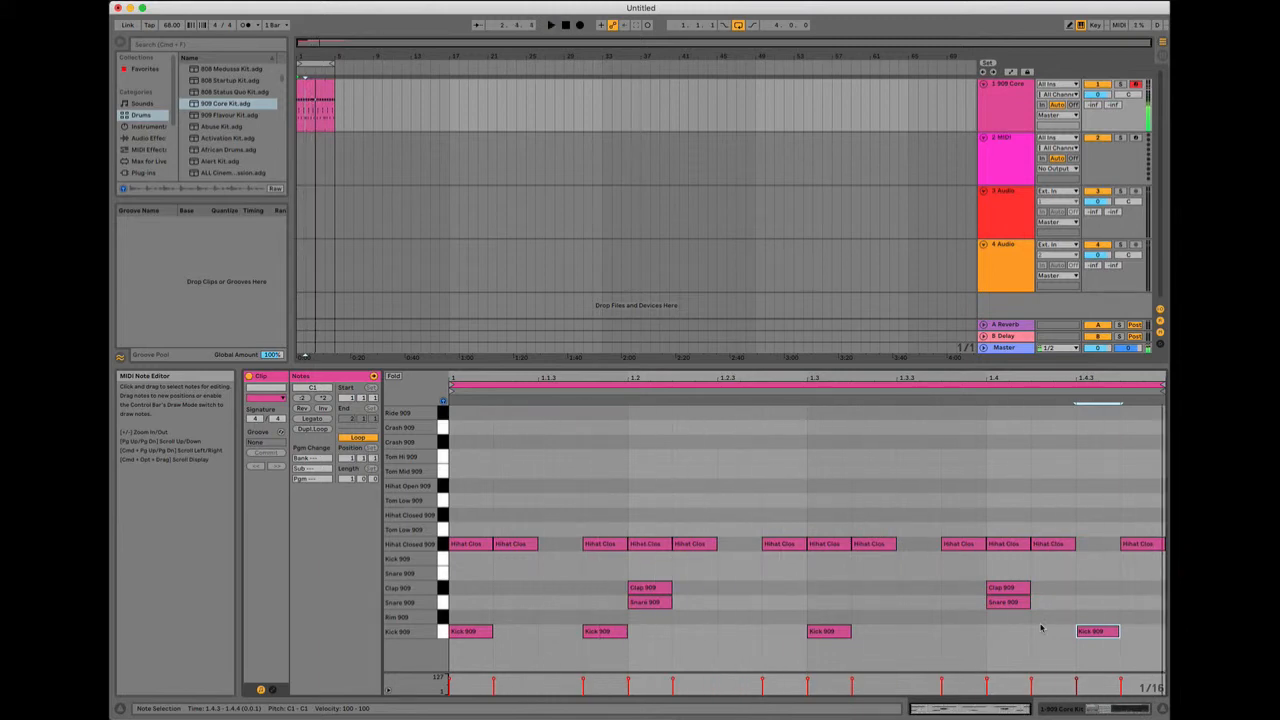
- Audition the kick and clap notes across the bar one by one to examine where the kicks fall between the claps
left_click(455, 633)
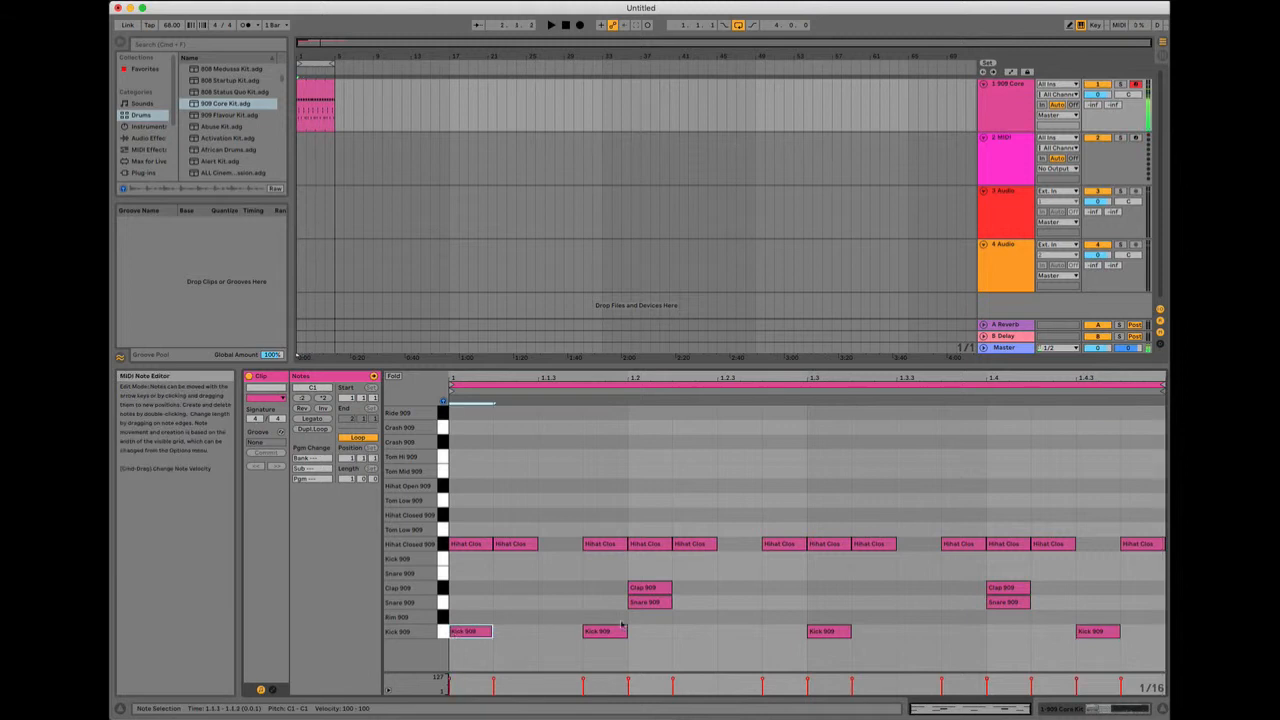
left_click(640, 589)
left_click(832, 631)
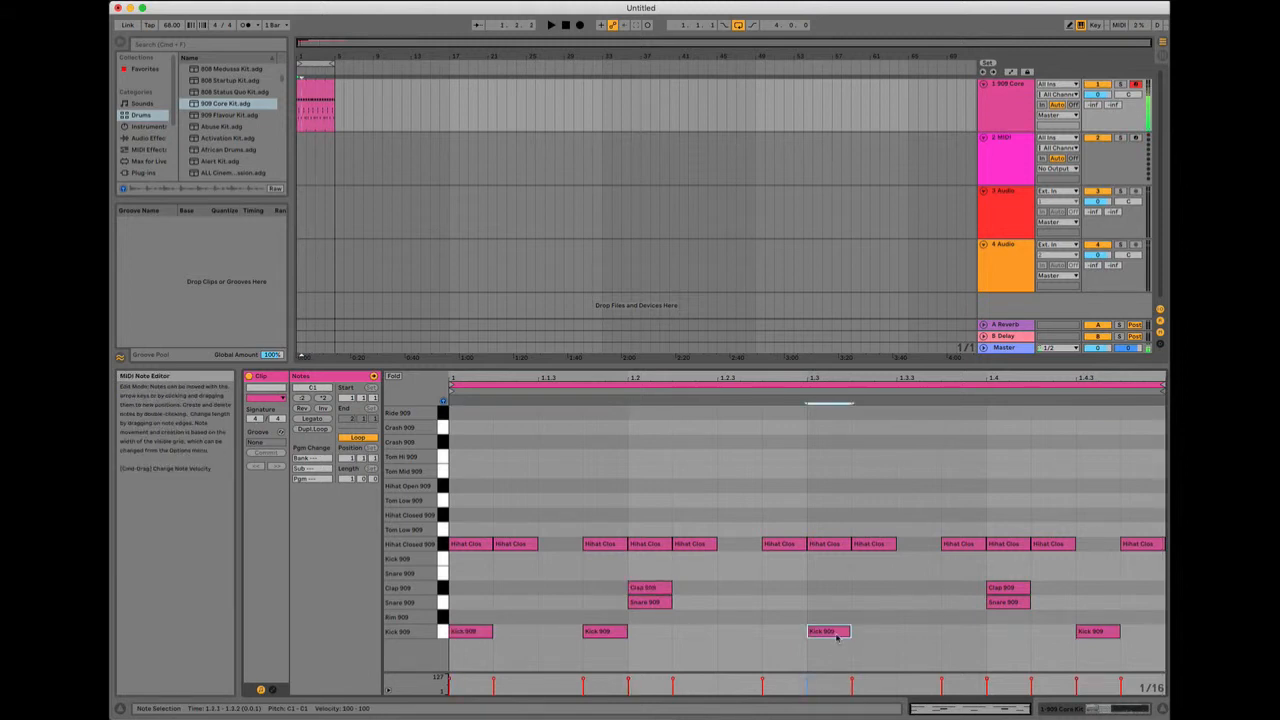
left_click(1008, 589)
left_click(1086, 632)
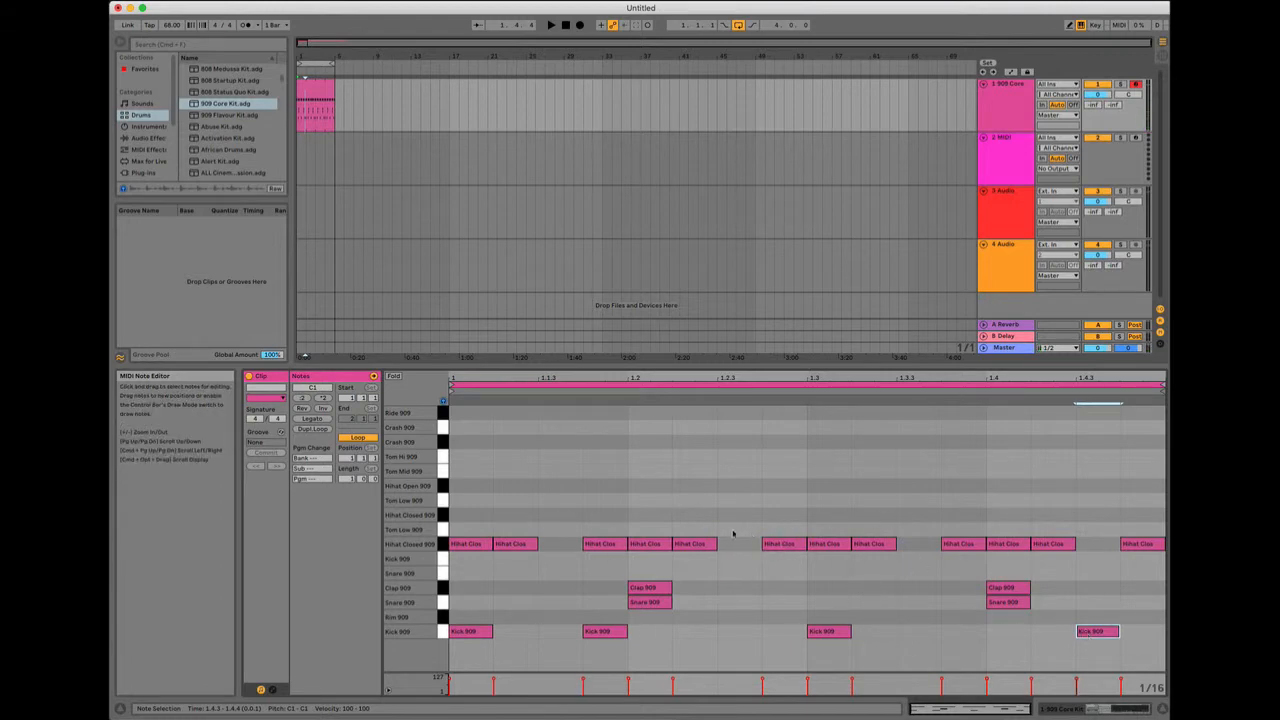
left_click(615, 632)
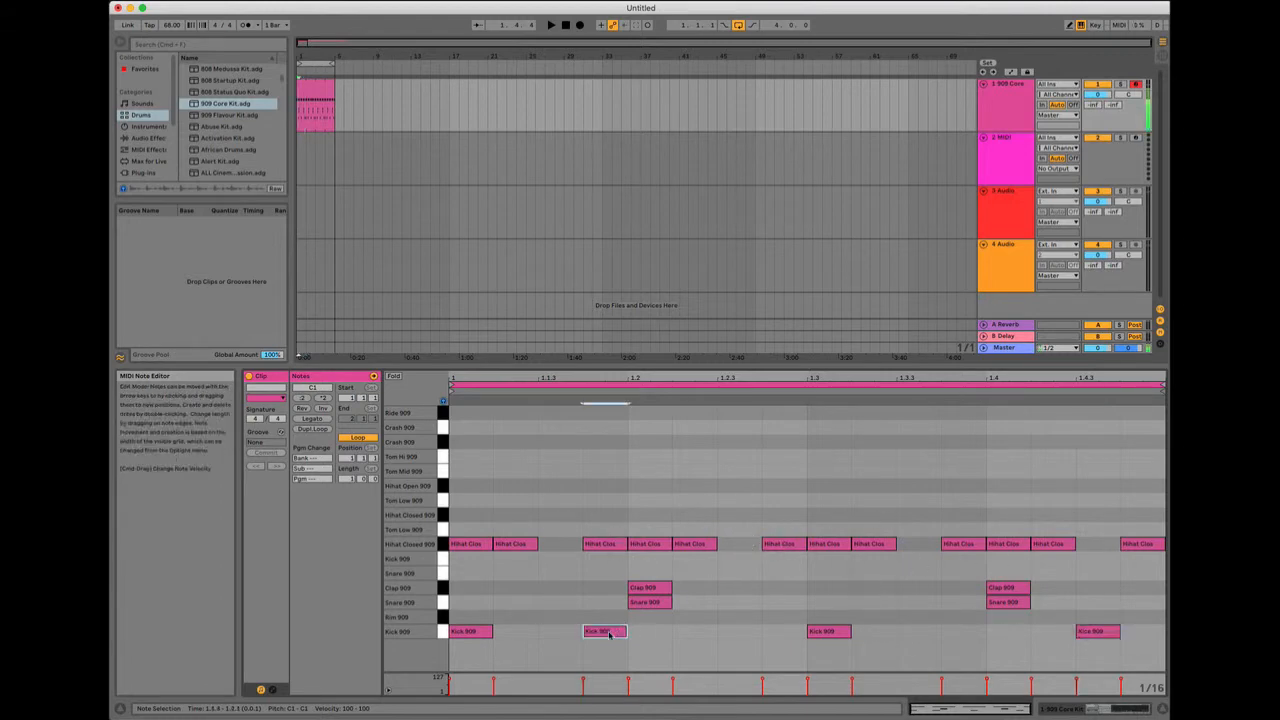
left_click(837, 631)
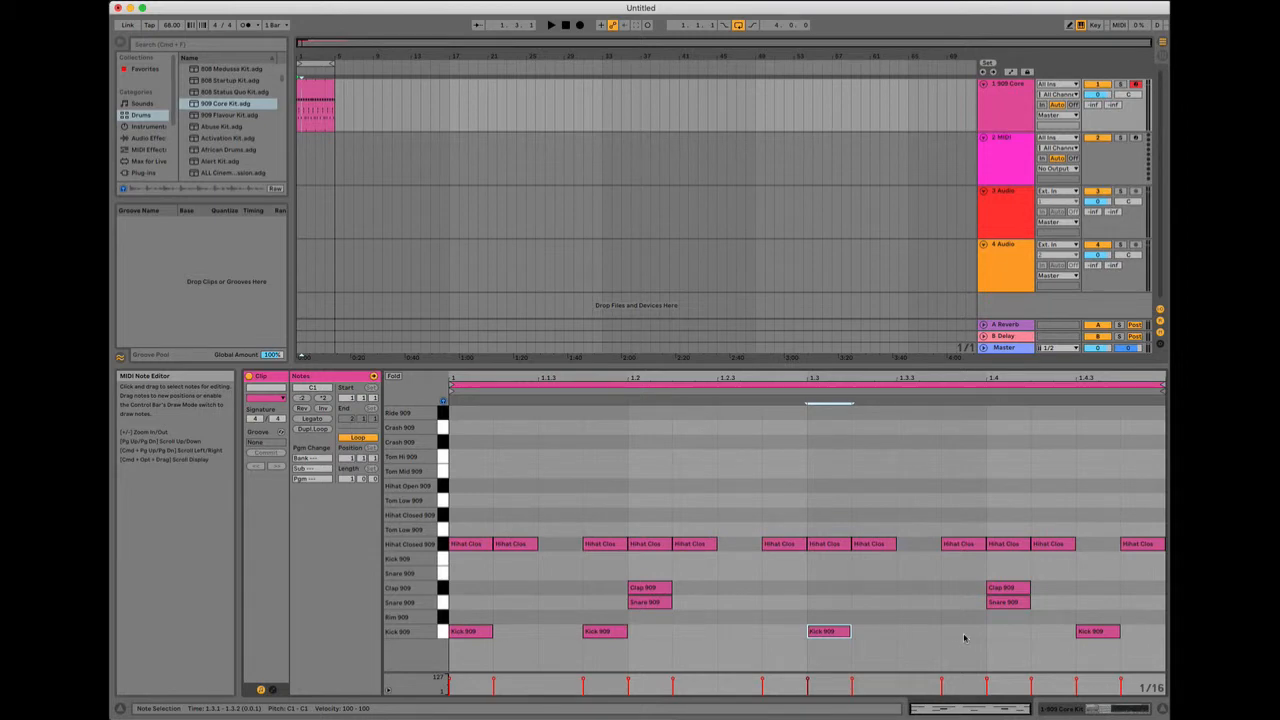
left_click(800, 611)
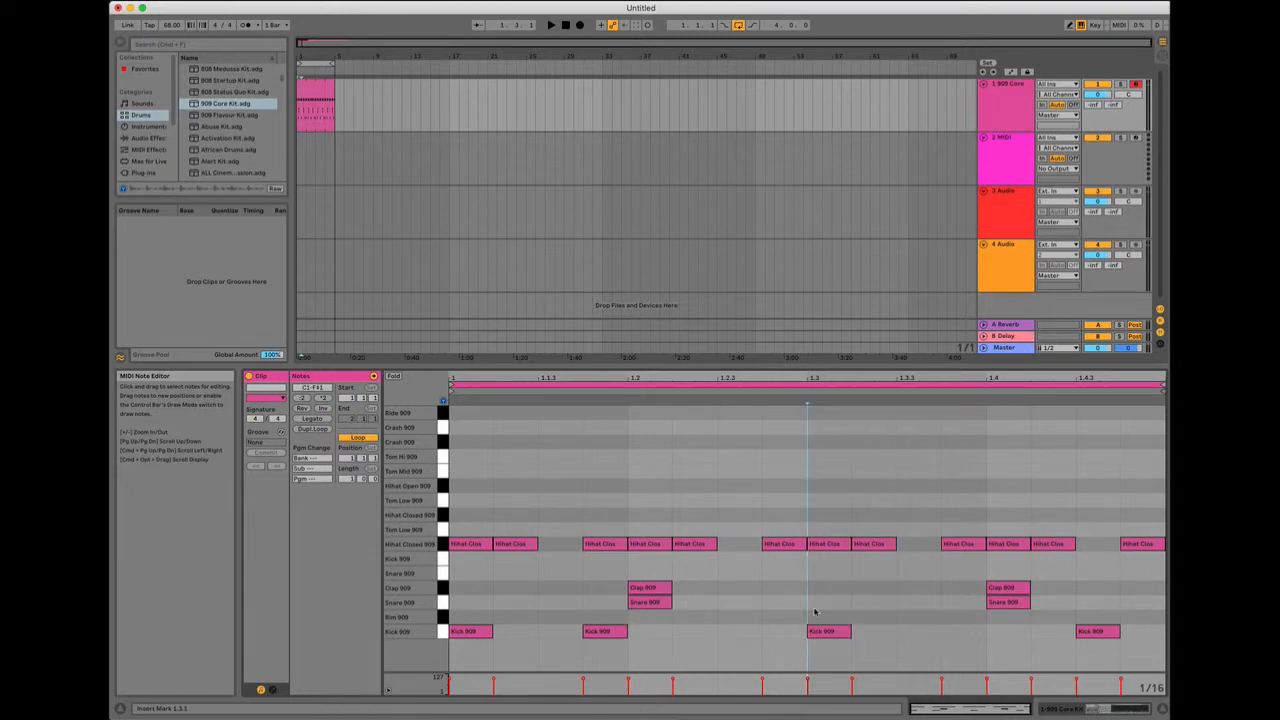